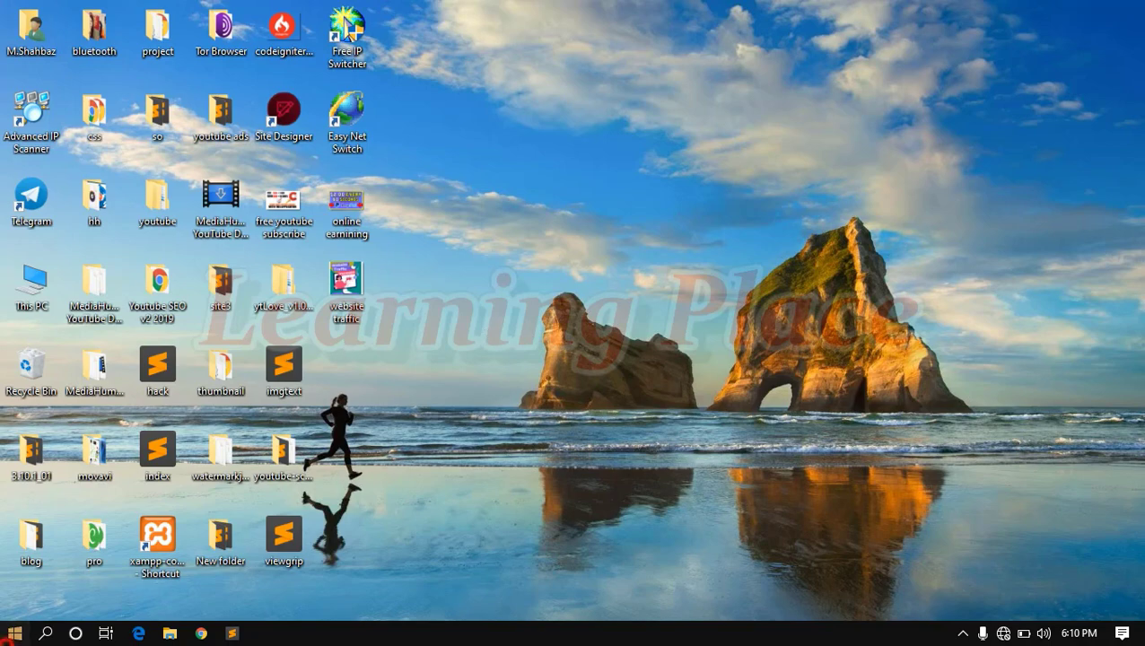
{"action": "left_click", "coordinate": [14, 634]}
{"action": "type", "text": "ex"}
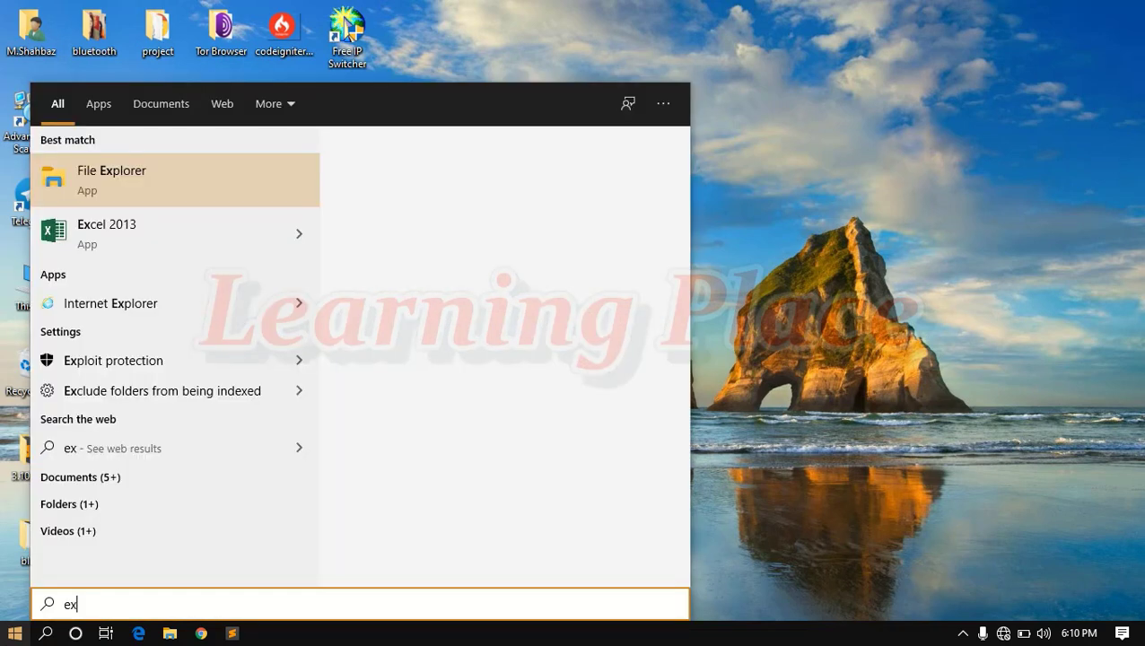
{"action": "key", "text": "Return"}
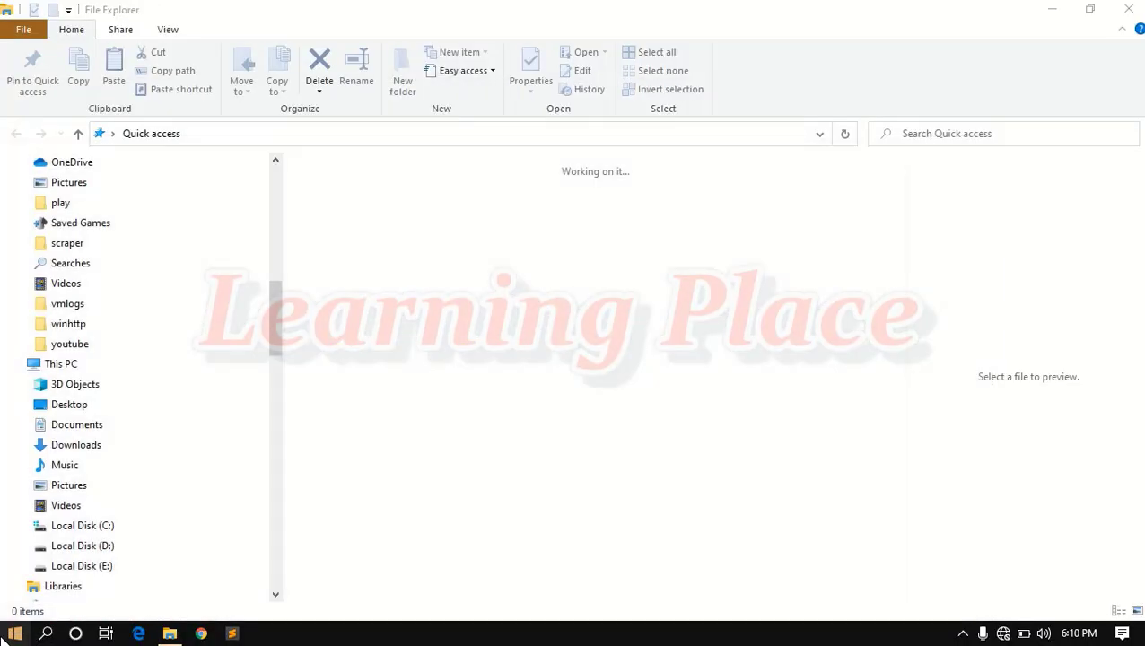
Step: Launch Excel 2013 and open the recent Product workbook from drive D
{"action": "left_click", "coordinate": [3, 635]}
{"action": "type", "text": "ex"}
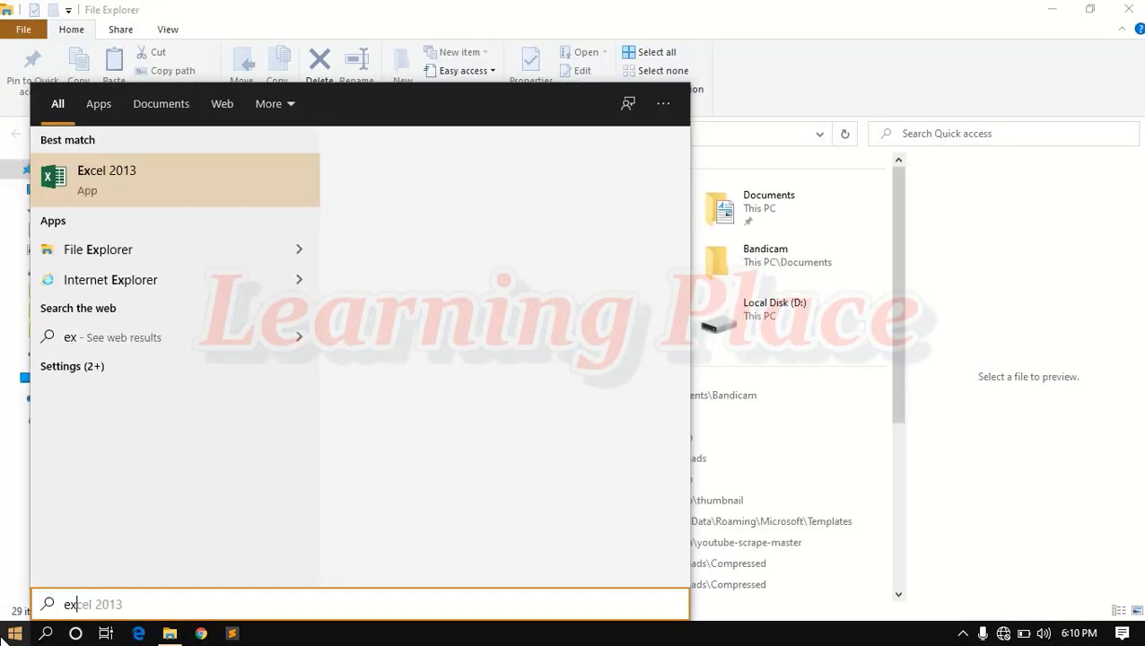
{"action": "key", "text": "Return"}
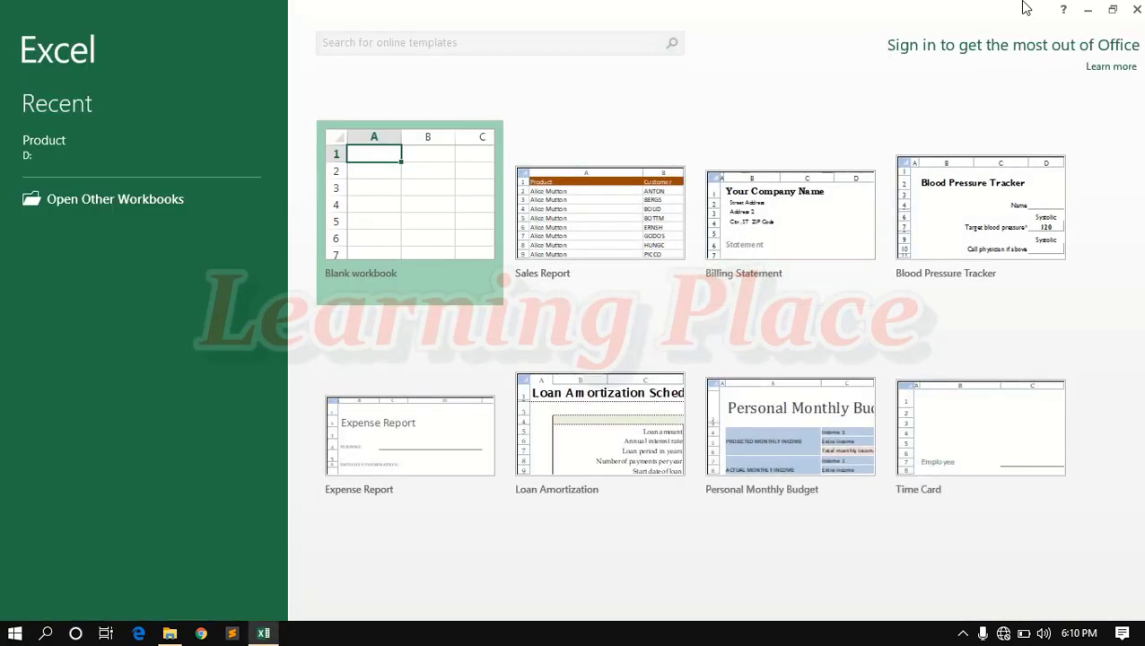
{"action": "left_click", "coordinate": [1087, 9]}
{"action": "left_click", "coordinate": [1122, 8]}
{"action": "left_click", "coordinate": [130, 199]}
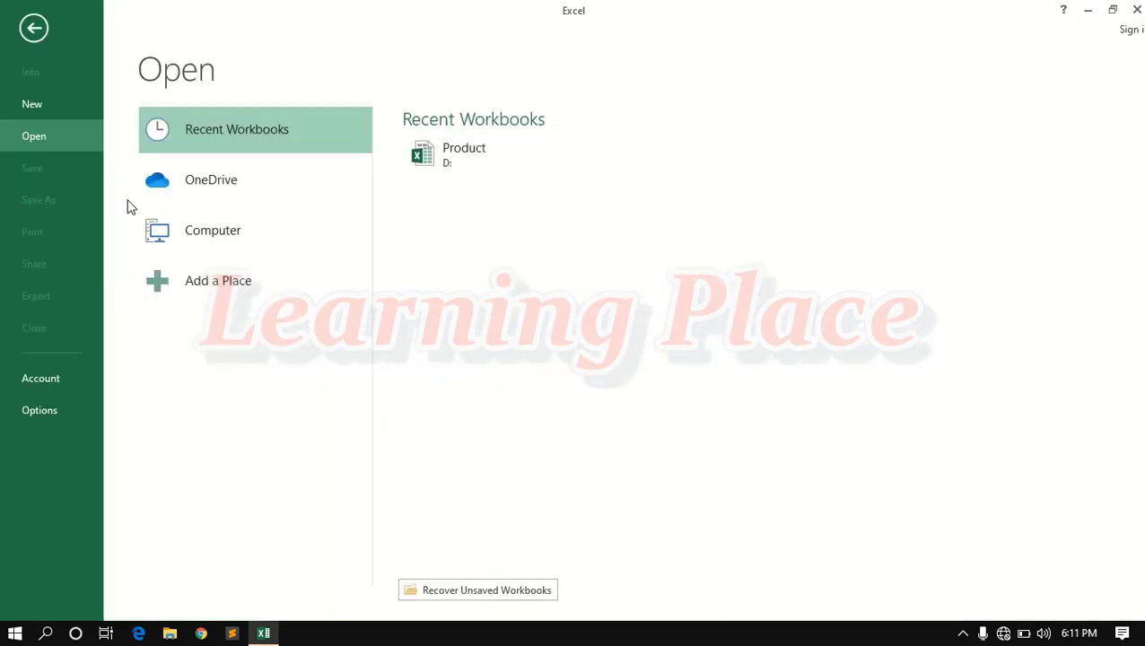
{"action": "left_click", "coordinate": [467, 149]}
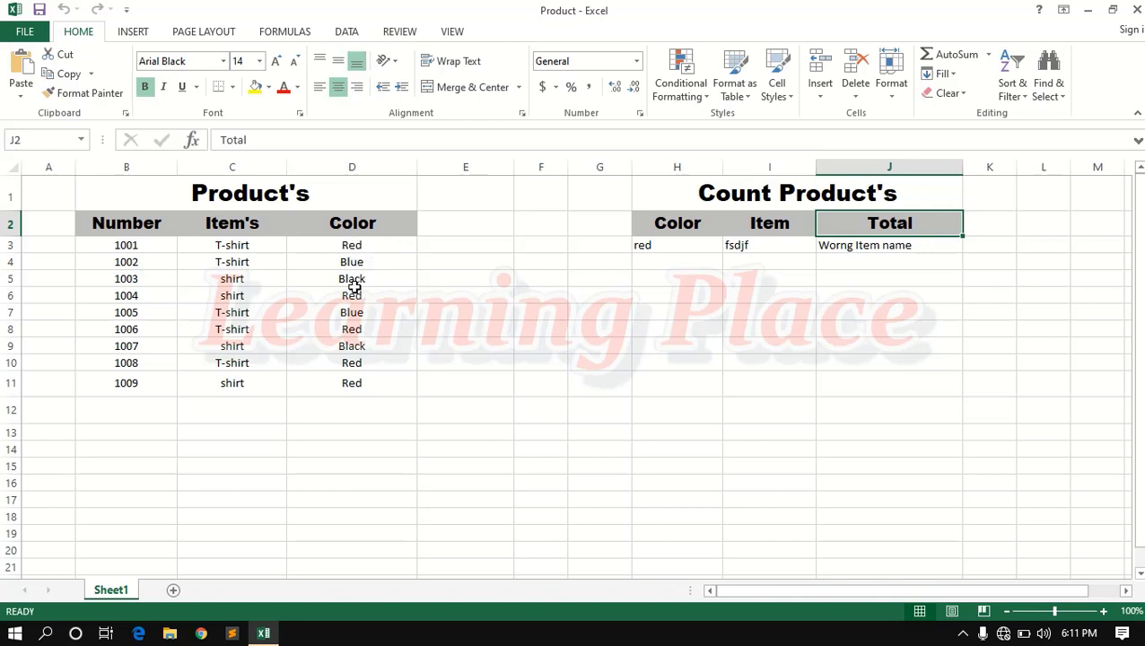
Step: Clear the color and item entries in H3 and I3 of the Count Product's table
{"action": "left_click", "coordinate": [668, 251]}
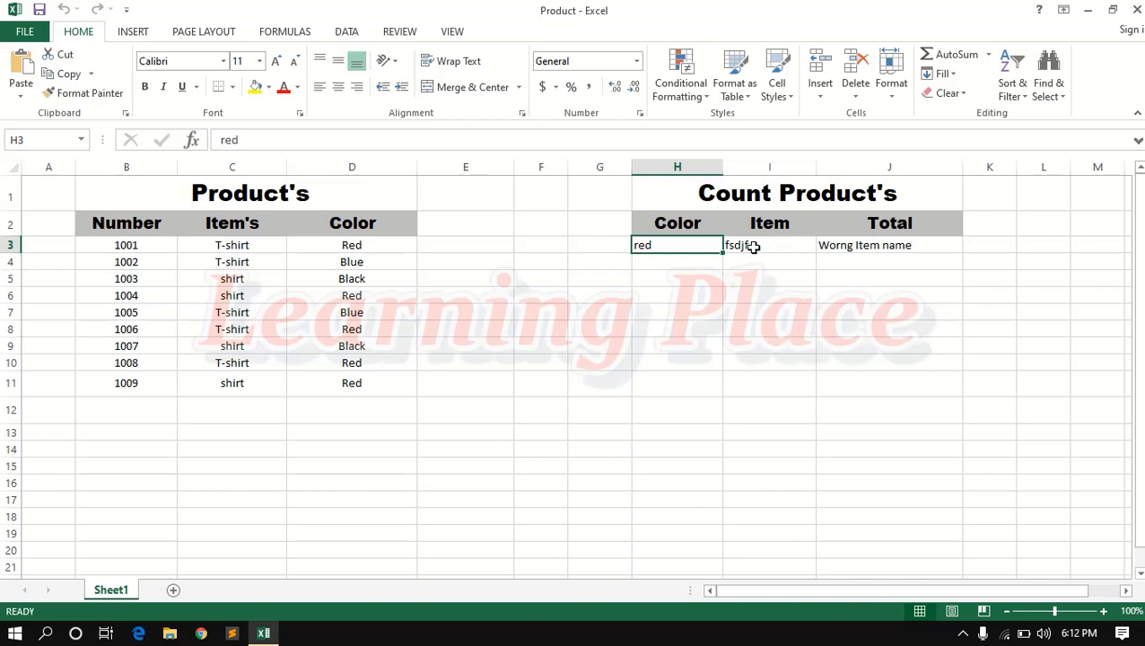
{"action": "left_click", "coordinate": [708, 248]}
{"action": "key", "text": "BackSpace"}
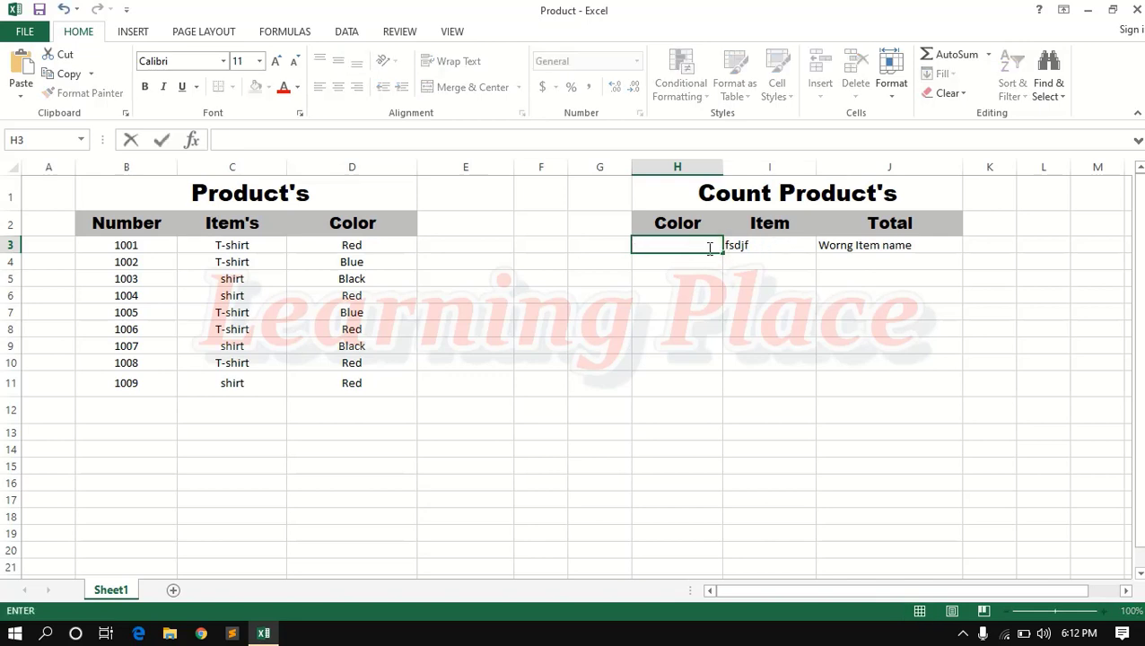
{"action": "left_click", "coordinate": [752, 244]}
{"action": "key", "text": "Delete"}
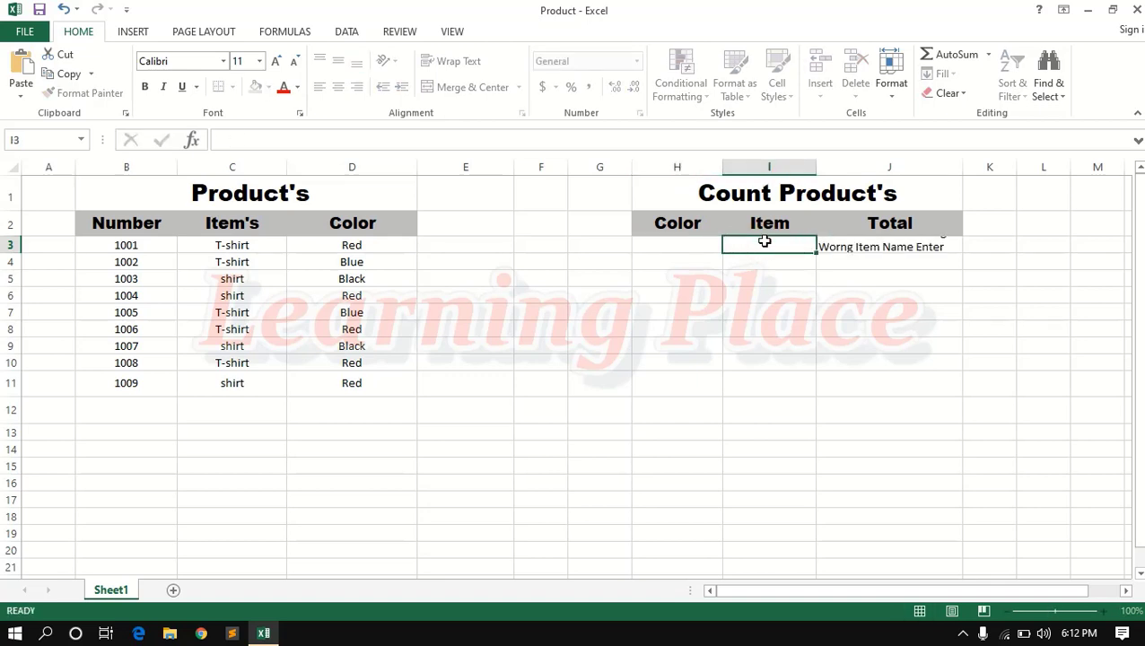
{"action": "key", "text": "Return"}
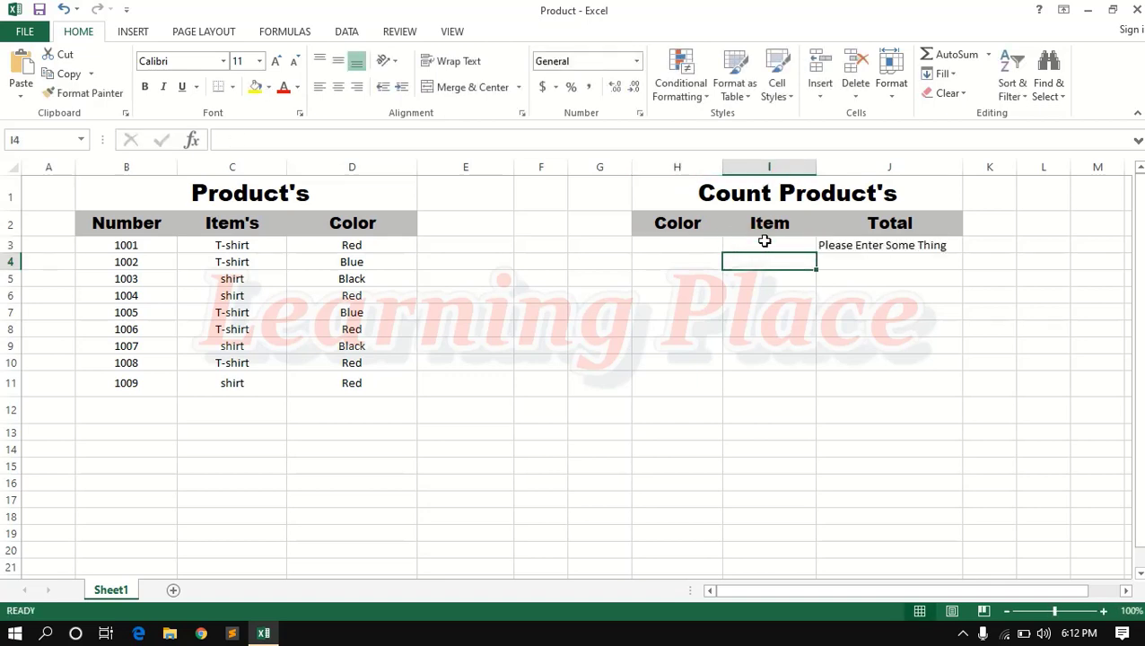
Step: Examine the full nested IF, COUNTIF and COUNTIFS formula in the Total cell J3
{"action": "left_click", "coordinate": [859, 243]}
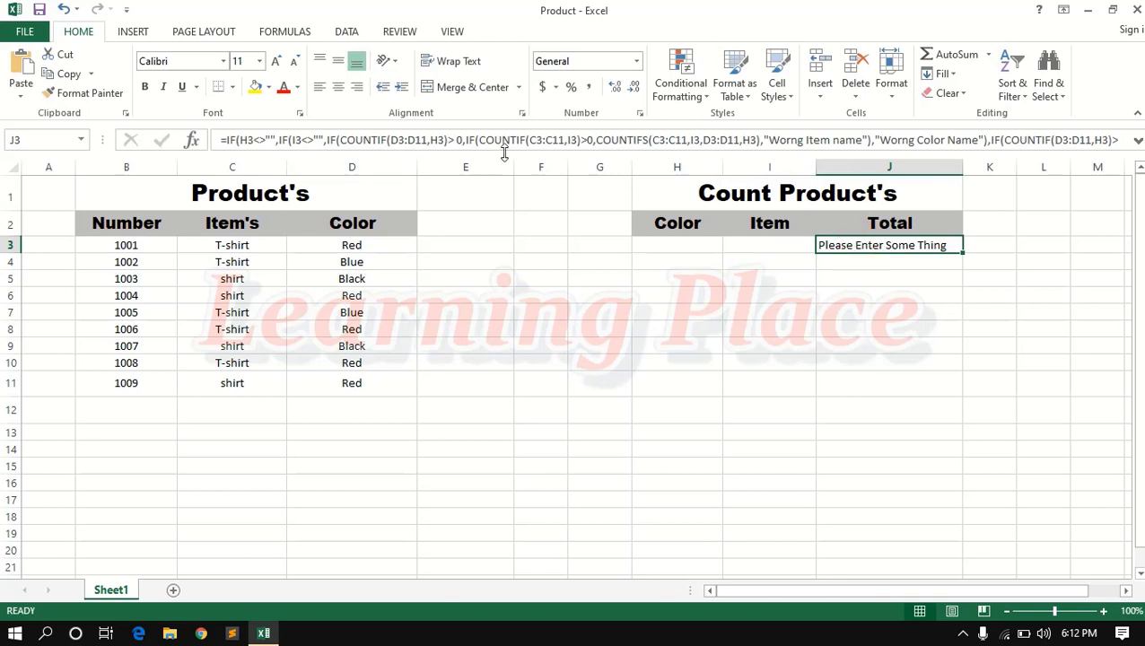
{"action": "left_click_drag", "start_coordinate": [461, 140], "coordinate": [1085, 125]}
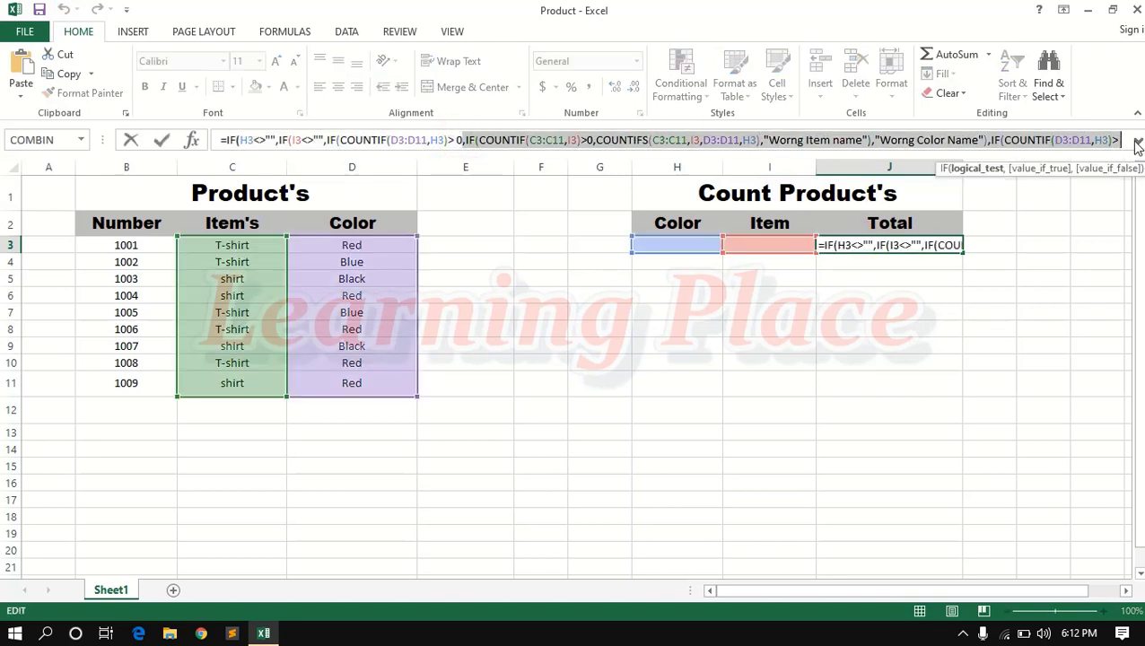
{"action": "left_click", "coordinate": [1108, 139]}
{"action": "left_click", "coordinate": [1109, 139]}
{"action": "key", "text": "Right"}
{"action": "key", "text": "Right"}
{"action": "key", "text": "Right"}
{"action": "key", "text": "Right"}
{"action": "key", "text": "Right"}
{"action": "key", "text": "Right"}
{"action": "key", "text": "Right"}
{"action": "key", "text": "Right"}
{"action": "key", "text": "Right"}
{"action": "key", "text": "Right"}
{"action": "key", "text": "Right"}
{"action": "key", "text": "Right"}
{"action": "key", "text": "Right"}
{"action": "key", "text": "Right"}
{"action": "key", "text": "Right"}
{"action": "key", "text": "Right"}
{"action": "key", "text": "Right"}
{"action": "key", "text": "Right"}
{"action": "key", "text": "Right"}
{"action": "key", "text": "Right"}
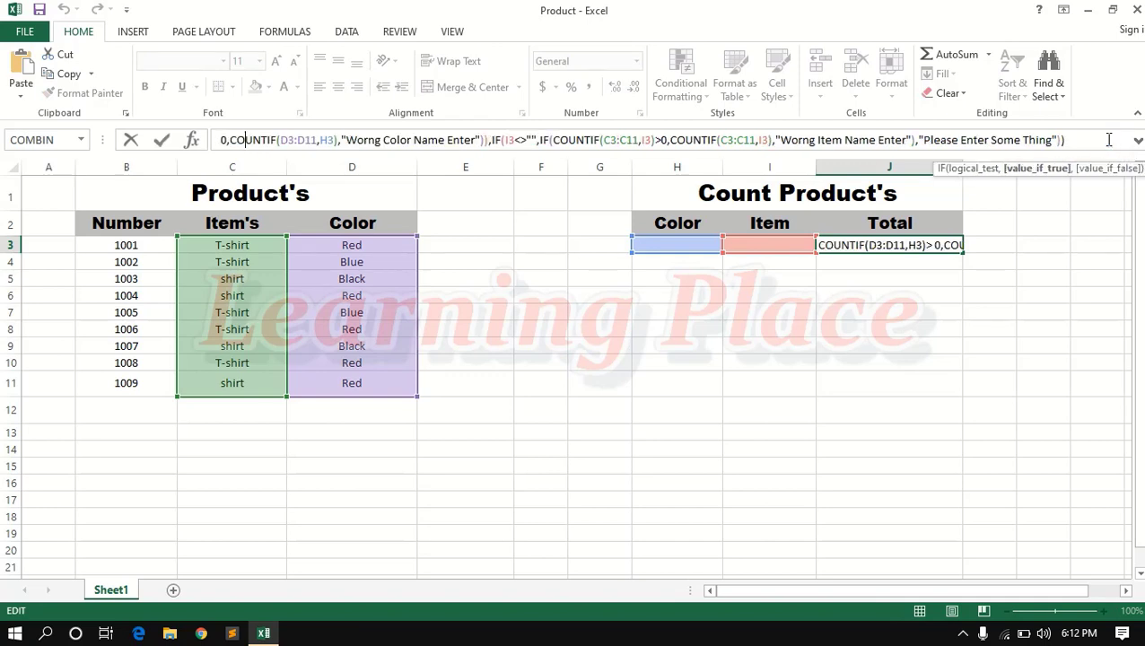
{"action": "key", "text": "Right"}
{"action": "key", "text": "Right"}
{"action": "key", "text": "Right"}
{"action": "key", "text": "Right"}
{"action": "key", "text": "Right"}
{"action": "key", "text": "Right"}
{"action": "key", "text": "Right"}
{"action": "key", "text": "Right"}
{"action": "key", "text": "Right"}
{"action": "key", "text": "Right"}
{"action": "key", "text": "Right"}
{"action": "key", "text": "Right"}
{"action": "key", "text": "Right"}
{"action": "key", "text": "Right"}
{"action": "key", "text": "Right"}
{"action": "key", "text": "Right"}
{"action": "key", "text": "Right"}
{"action": "key", "text": "Right"}
{"action": "key", "text": "Right"}
{"action": "key", "text": "Right"}
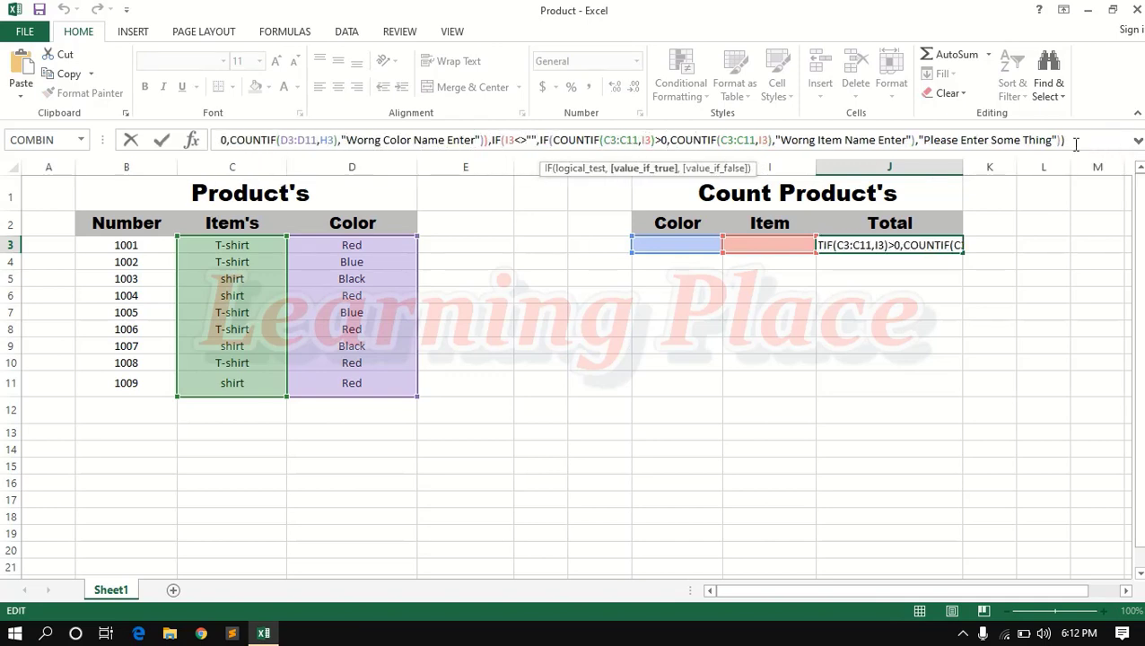
{"action": "left_click", "coordinate": [1082, 141]}
{"action": "key", "text": "Return"}
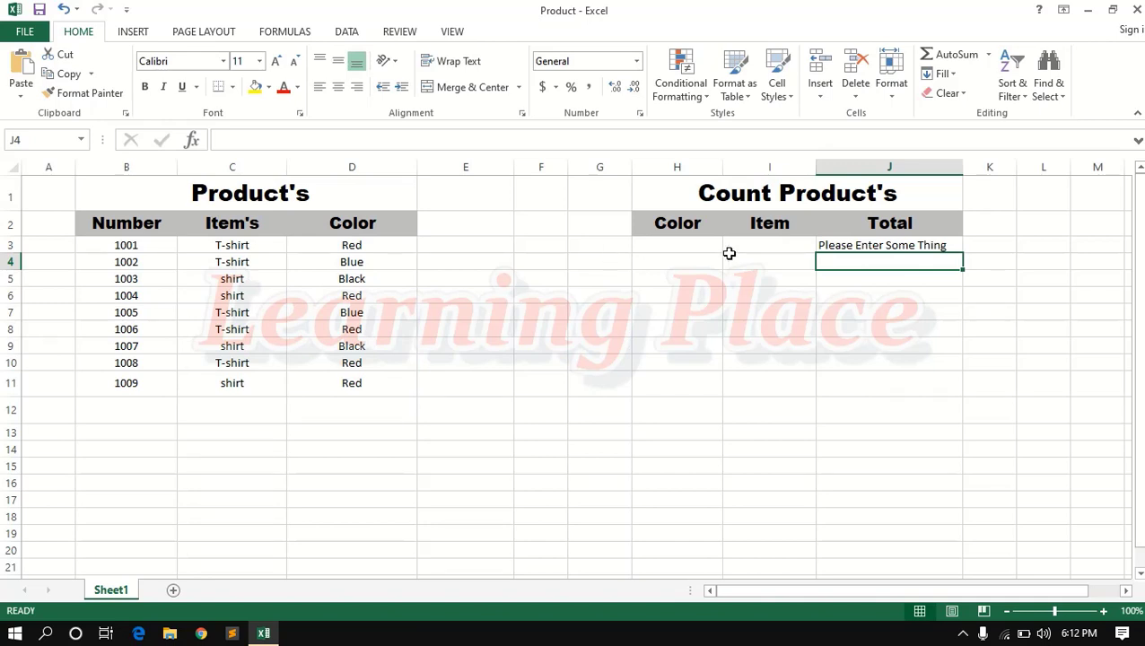
Step: Enter a person's name as the color in H3 to test the Total formula with an unlisted color
{"action": "left_click", "coordinate": [677, 244]}
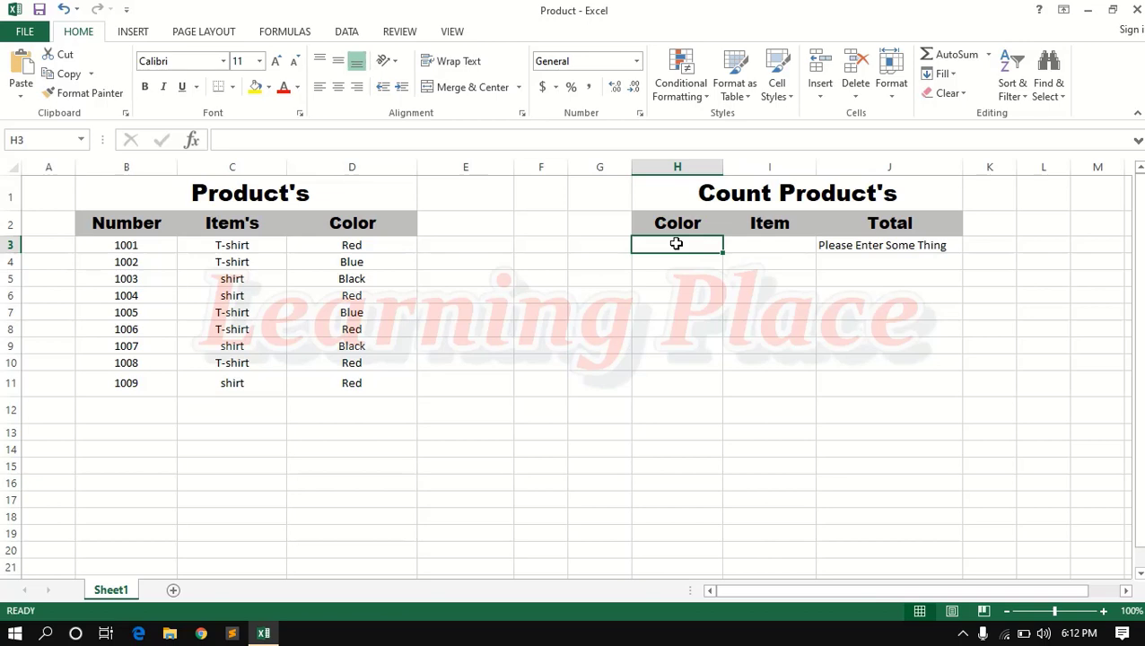
{"action": "type", "text": "j"}
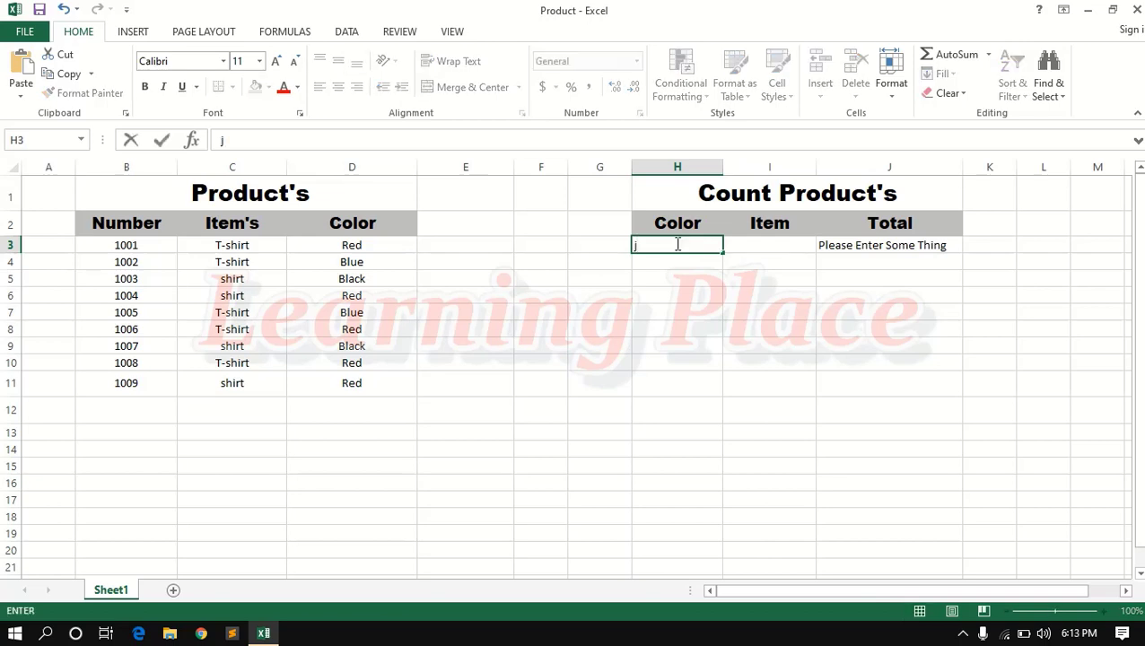
{"action": "type", "text": "sdfs"}
{"action": "key", "text": "BackSpace"}
{"action": "key", "text": "BackSpace"}
{"action": "key", "text": "BackSpace"}
{"action": "type", "text": "hahbaz"}
{"action": "key", "text": "Return"}
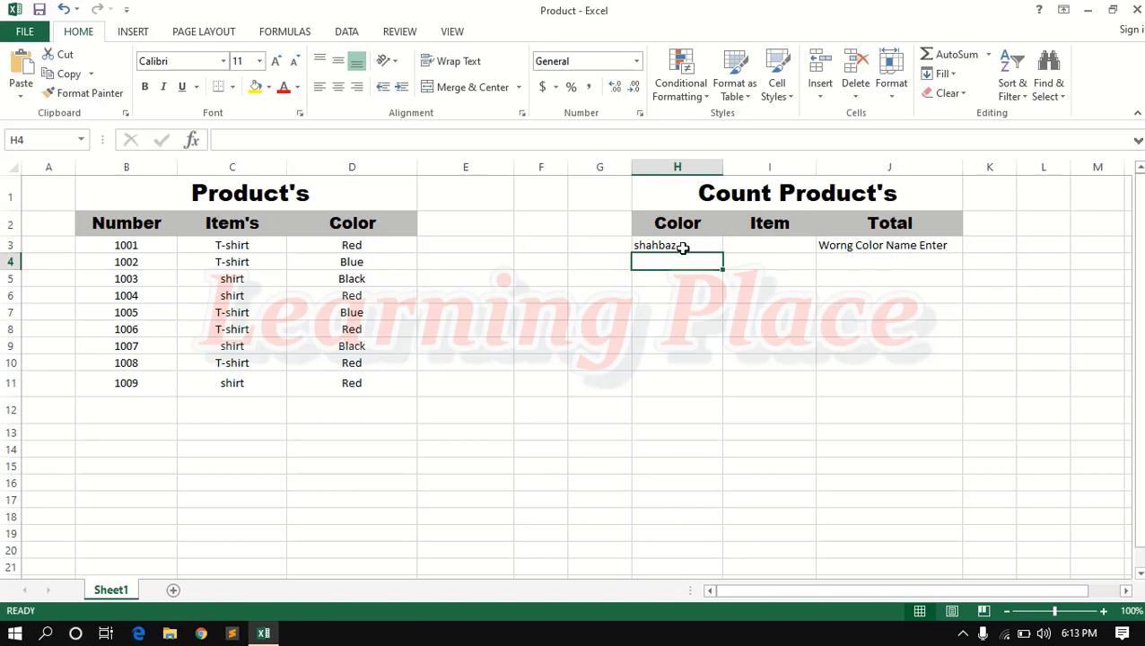
Step: Replace the color in H3 with red and check the matching entries in the Color column of the Product's table
{"action": "left_click", "coordinate": [682, 248]}
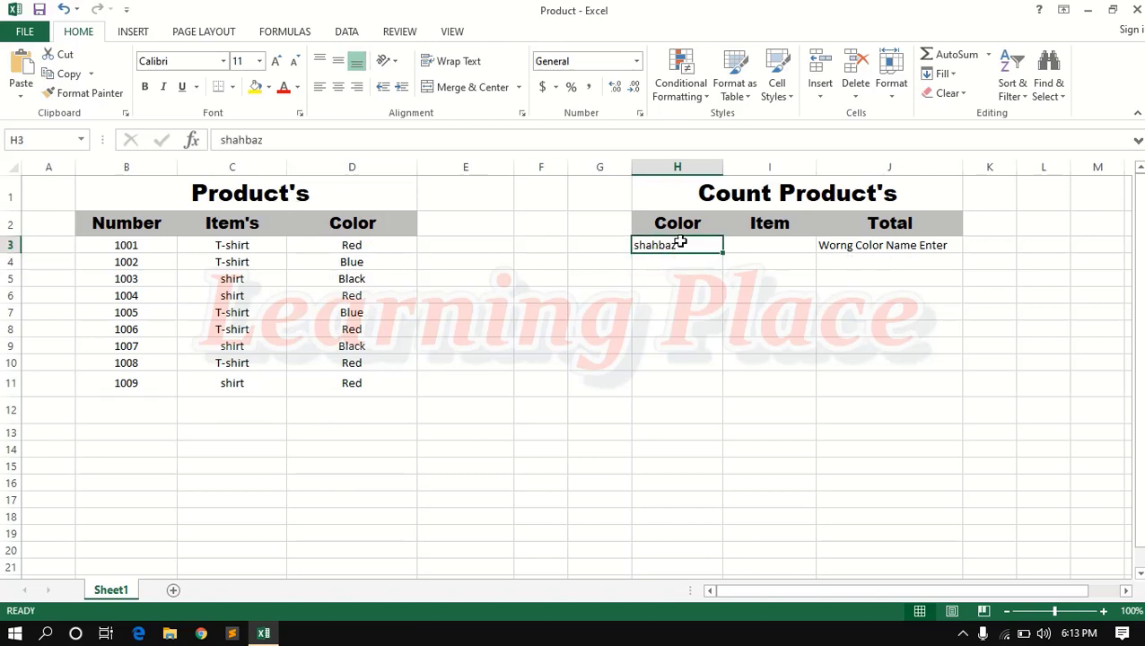
{"action": "key", "text": "BackSpace"}
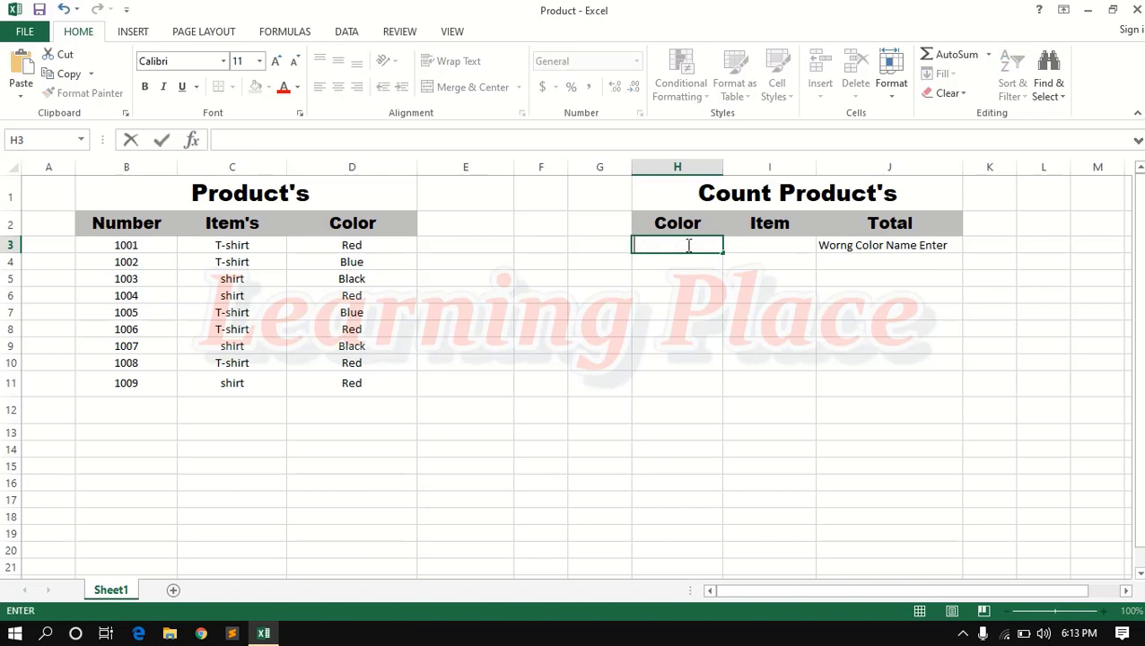
{"action": "type", "text": "red"}
{"action": "key", "text": "Return"}
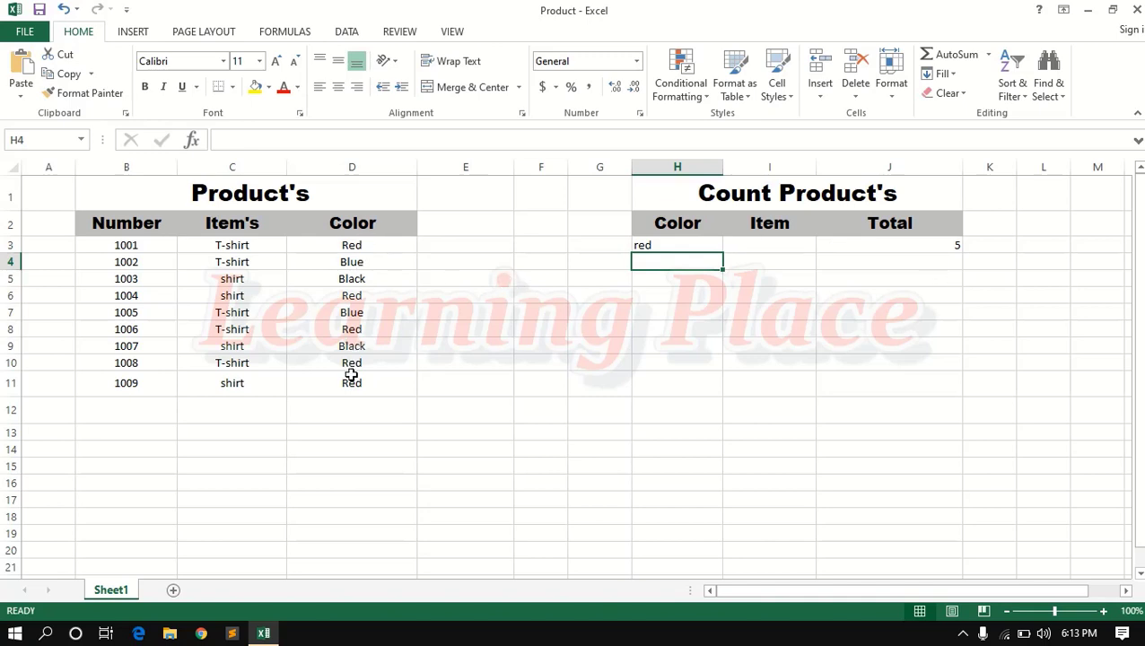
{"action": "left_click", "coordinate": [371, 244]}
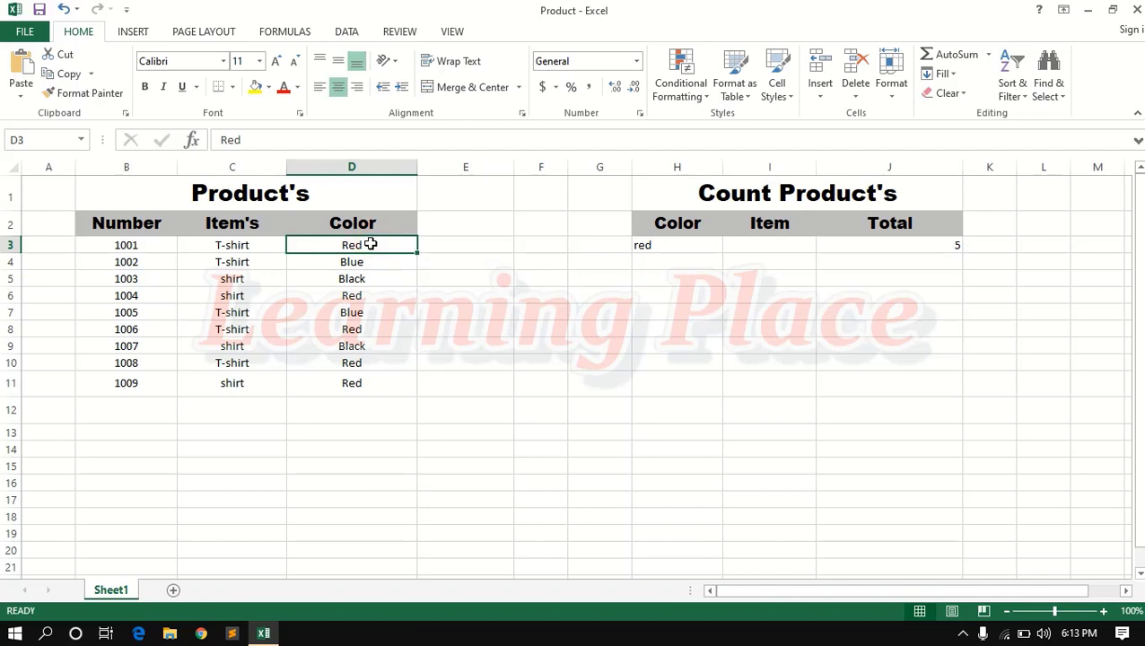
{"action": "left_click", "coordinate": [372, 296]}
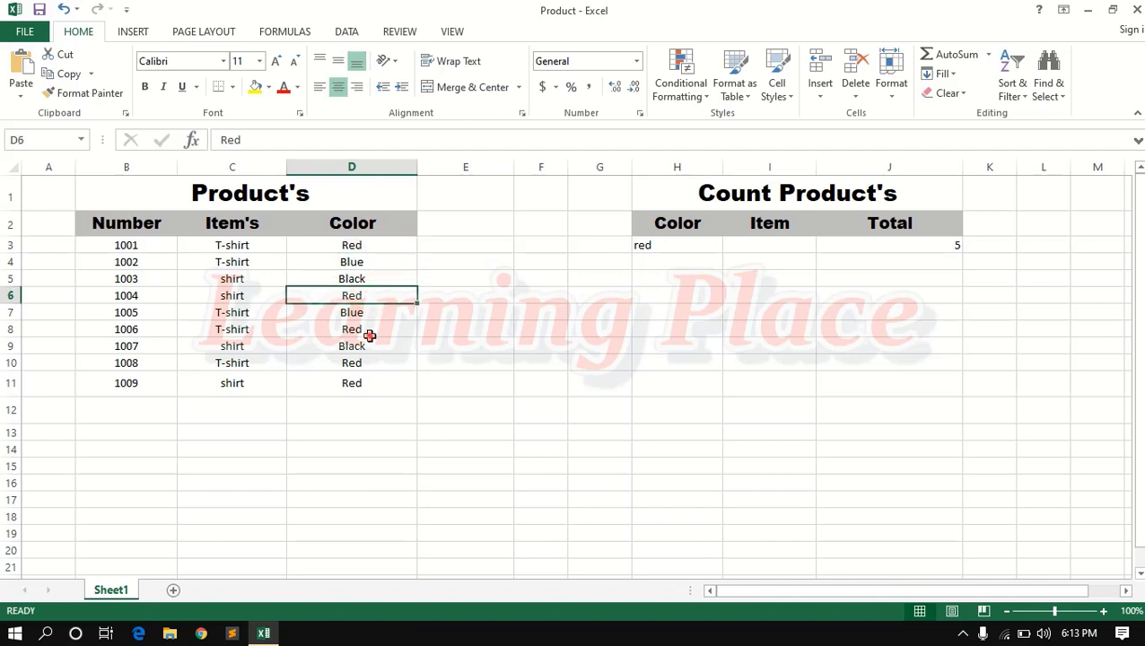
{"action": "left_click", "coordinate": [371, 331]}
{"action": "left_click", "coordinate": [370, 364]}
{"action": "left_click", "coordinate": [369, 398]}
Step: Change the color in H3 to blue and check the matching entries in D4 and D7
{"action": "left_click", "coordinate": [669, 244]}
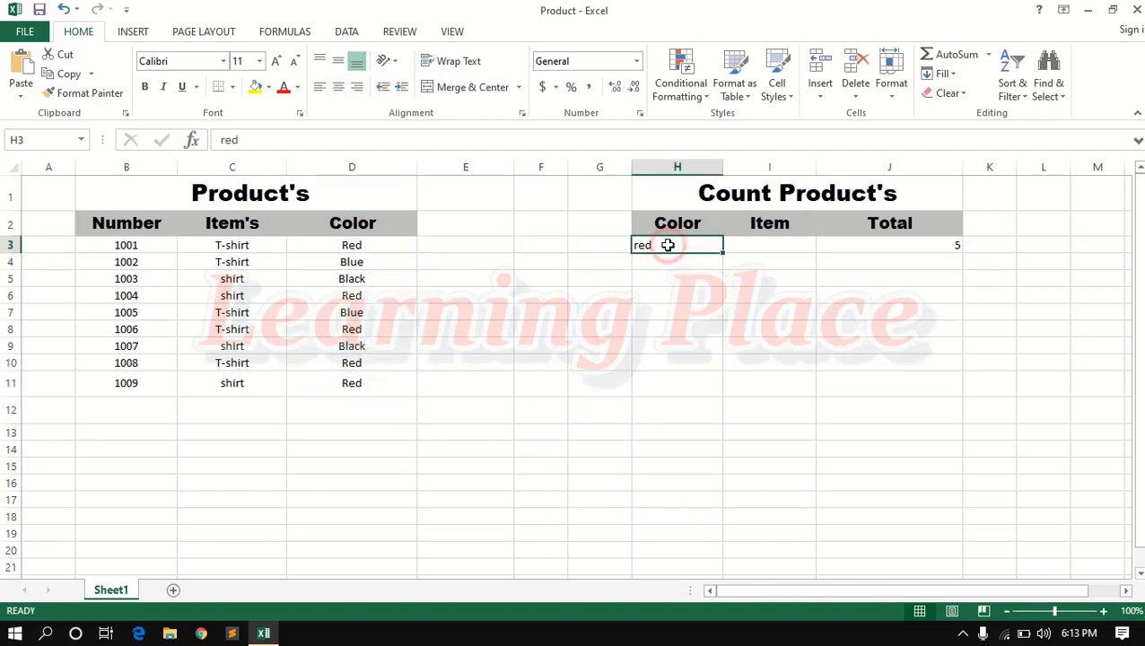
{"action": "key", "text": "BackSpace"}
{"action": "type", "text": "blue"}
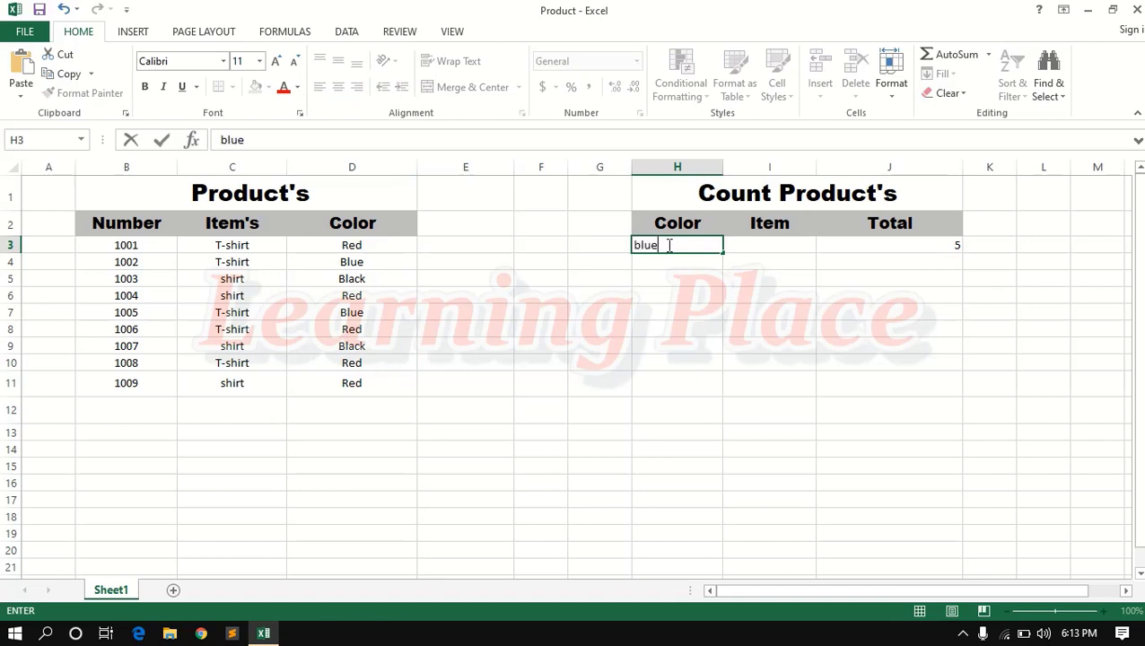
{"action": "key", "text": "Return"}
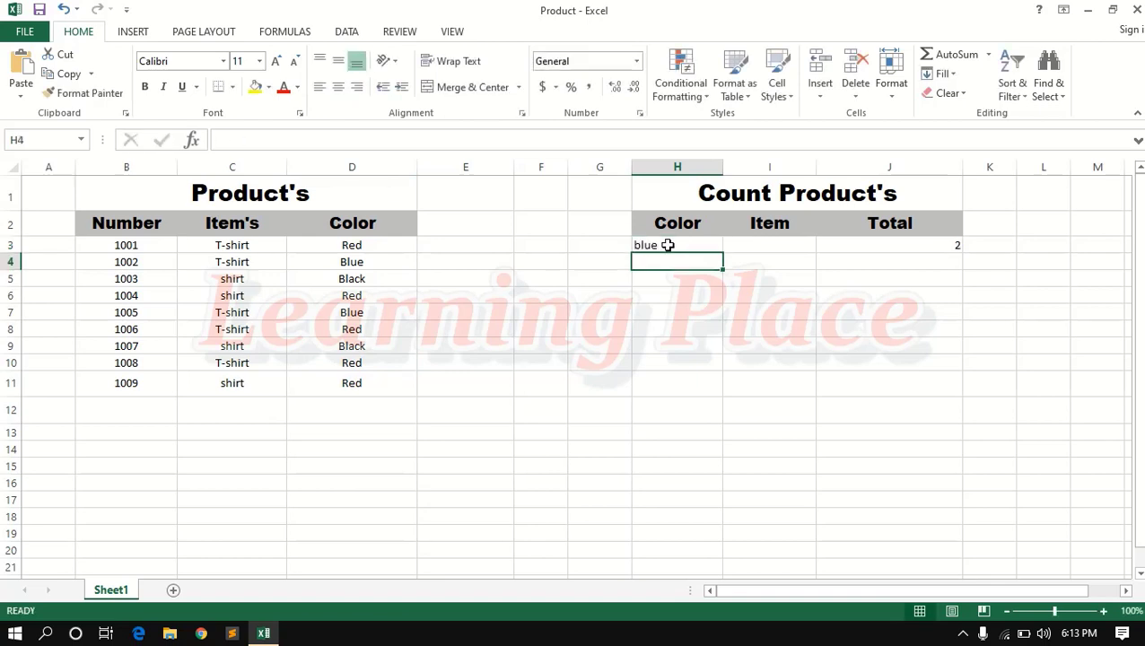
{"action": "left_click", "coordinate": [667, 245]}
{"action": "left_click", "coordinate": [350, 261]}
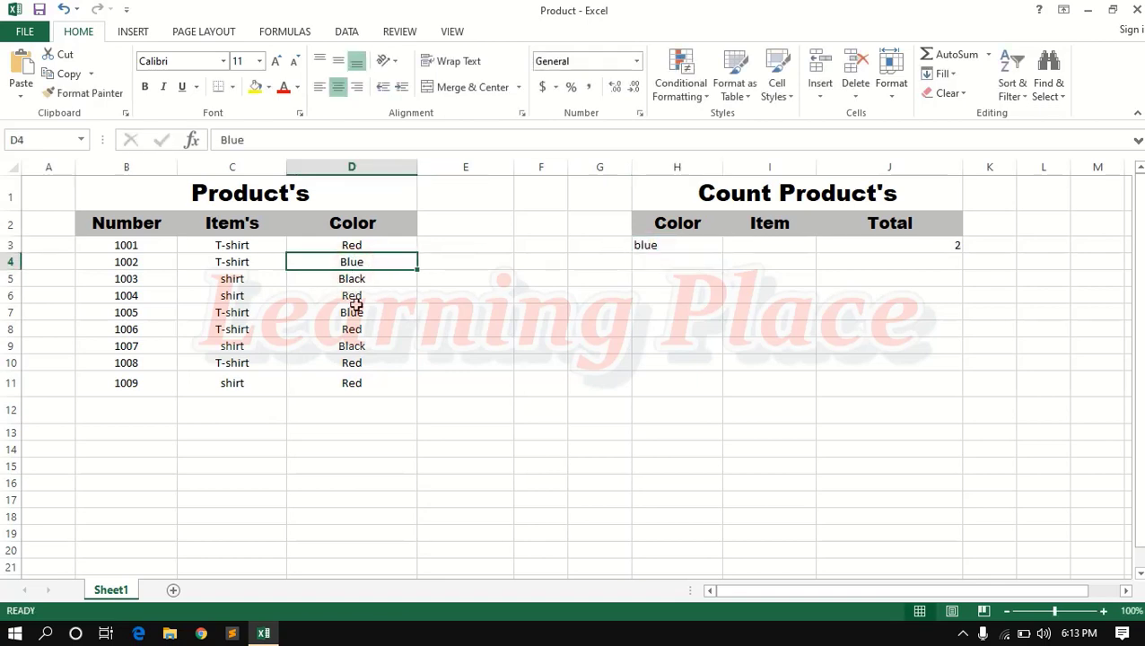
{"action": "left_click", "coordinate": [355, 311]}
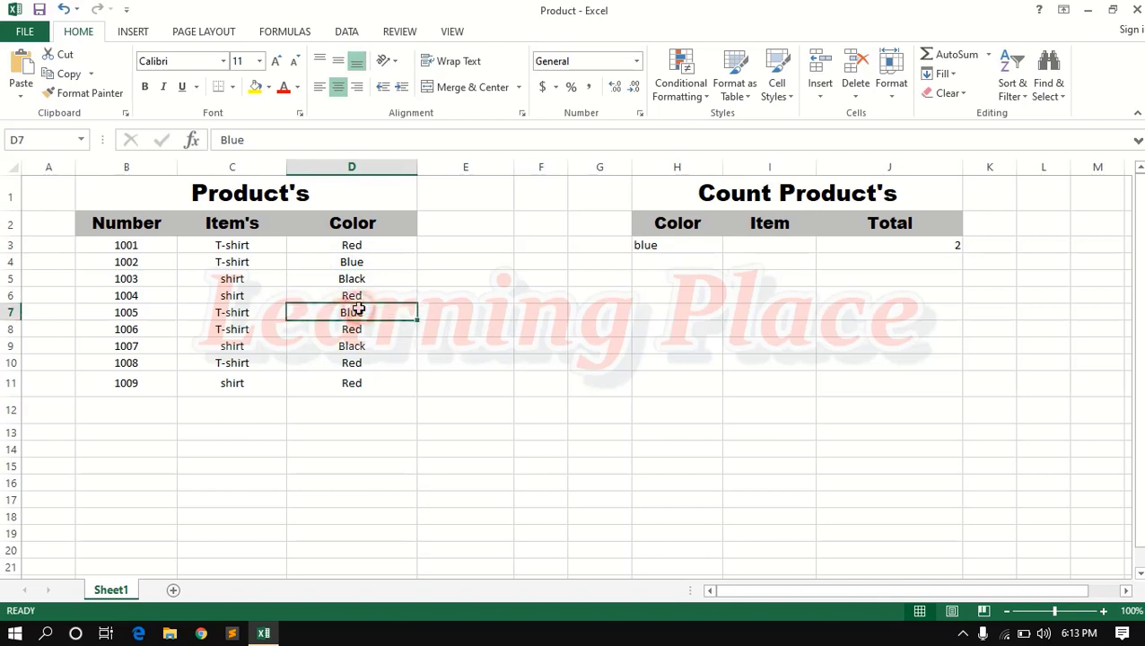
Step: Test black as the color in H3 and clear the cell again
{"action": "left_click", "coordinate": [671, 252]}
{"action": "key", "text": "Delete"}
{"action": "type", "text": "black"}
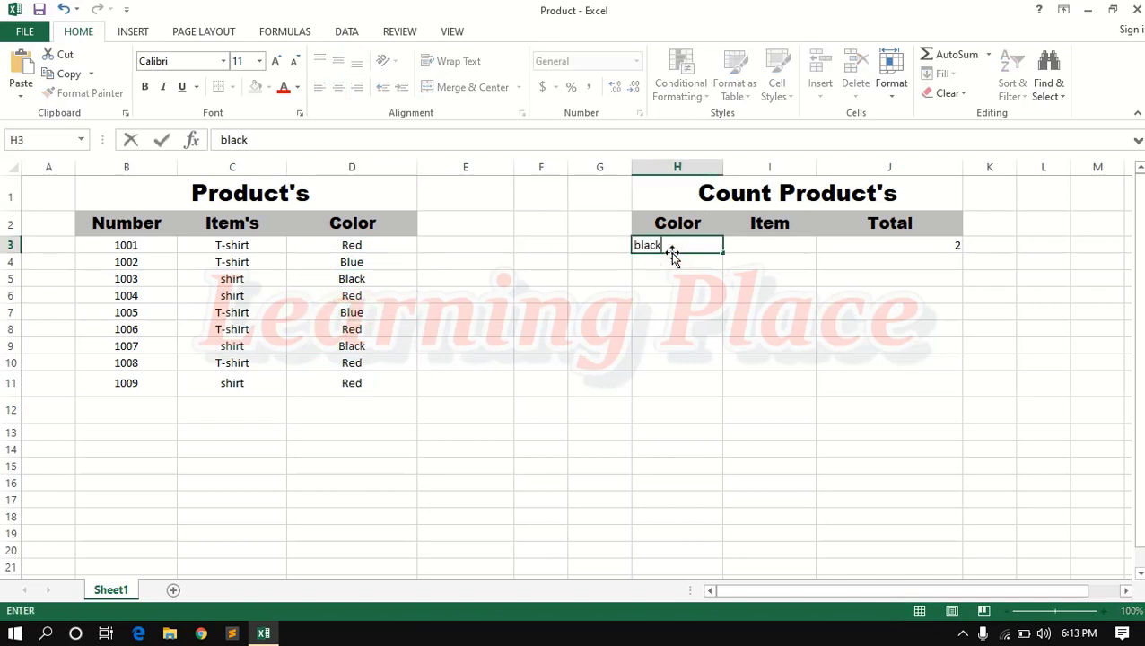
{"action": "key", "text": "Return"}
{"action": "left_click", "coordinate": [671, 246]}
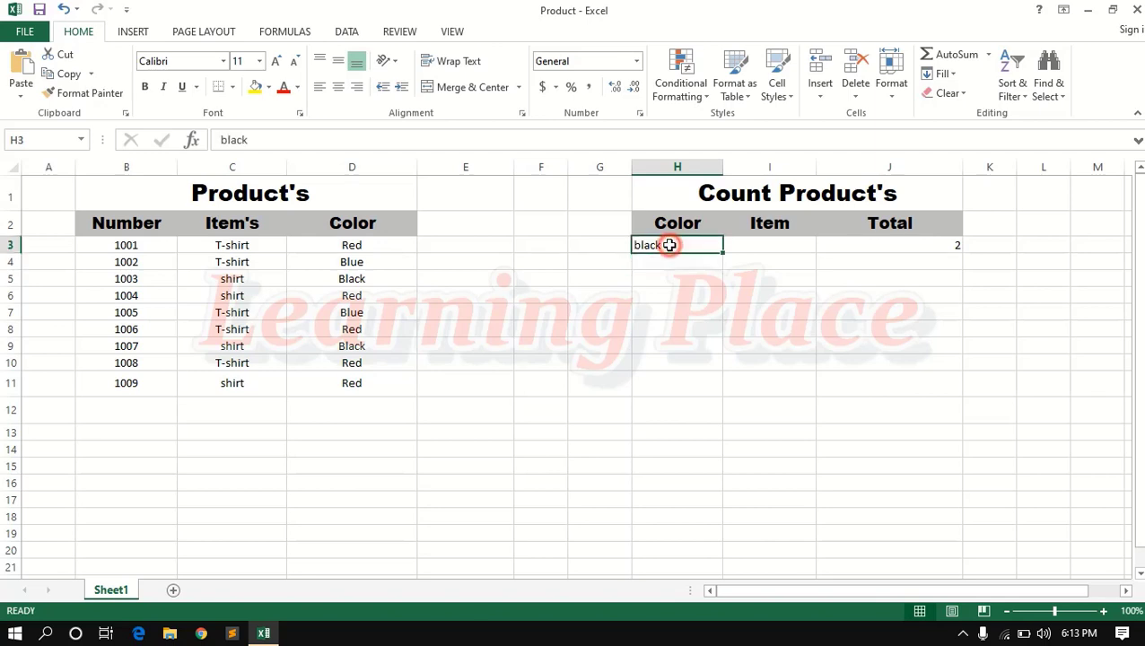
{"action": "key", "text": "BackSpace"}
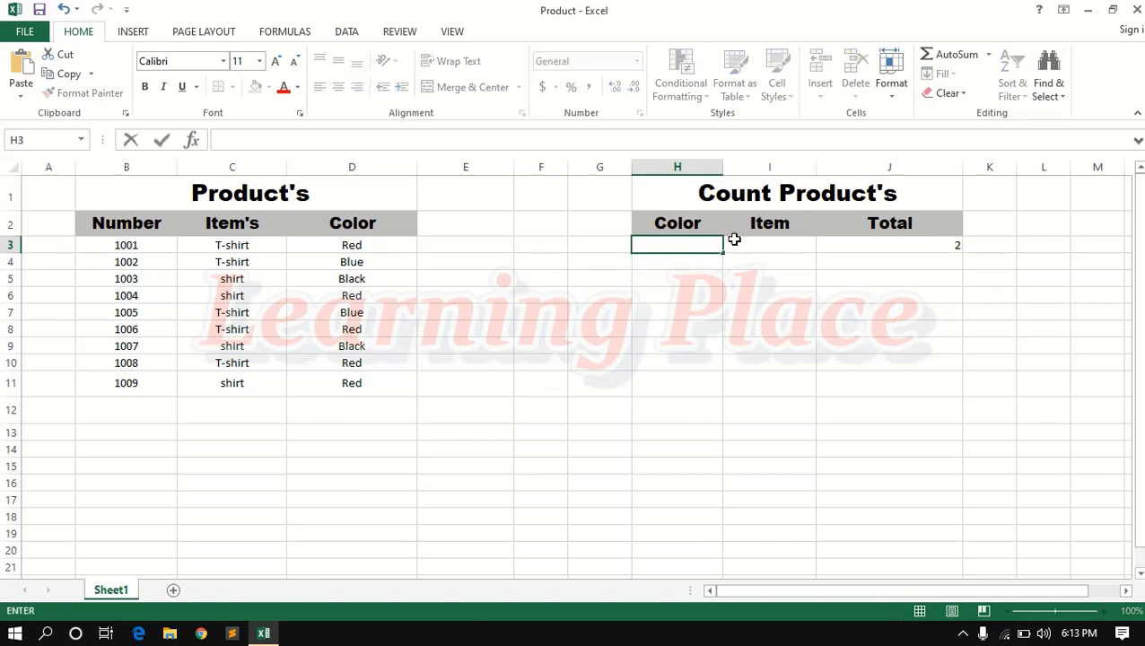
Step: Enter shirt as the item in I3 and check the matching entries in the Item's column of the Product's table
{"action": "left_click", "coordinate": [761, 240]}
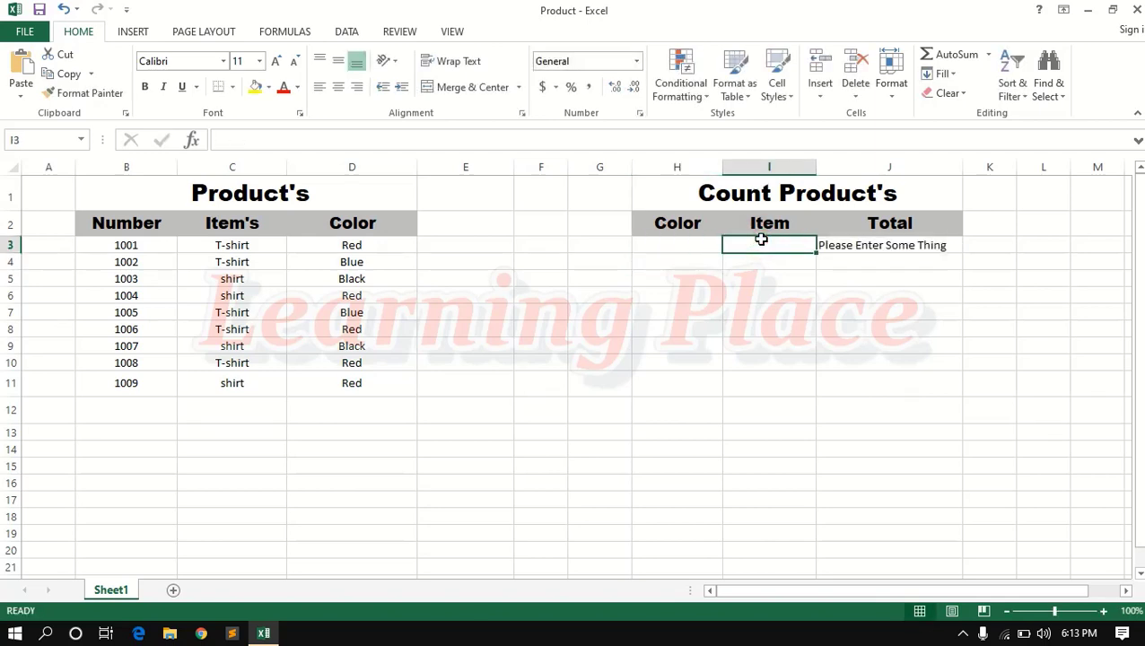
{"action": "type", "text": "shirt"}
{"action": "key", "text": "Return"}
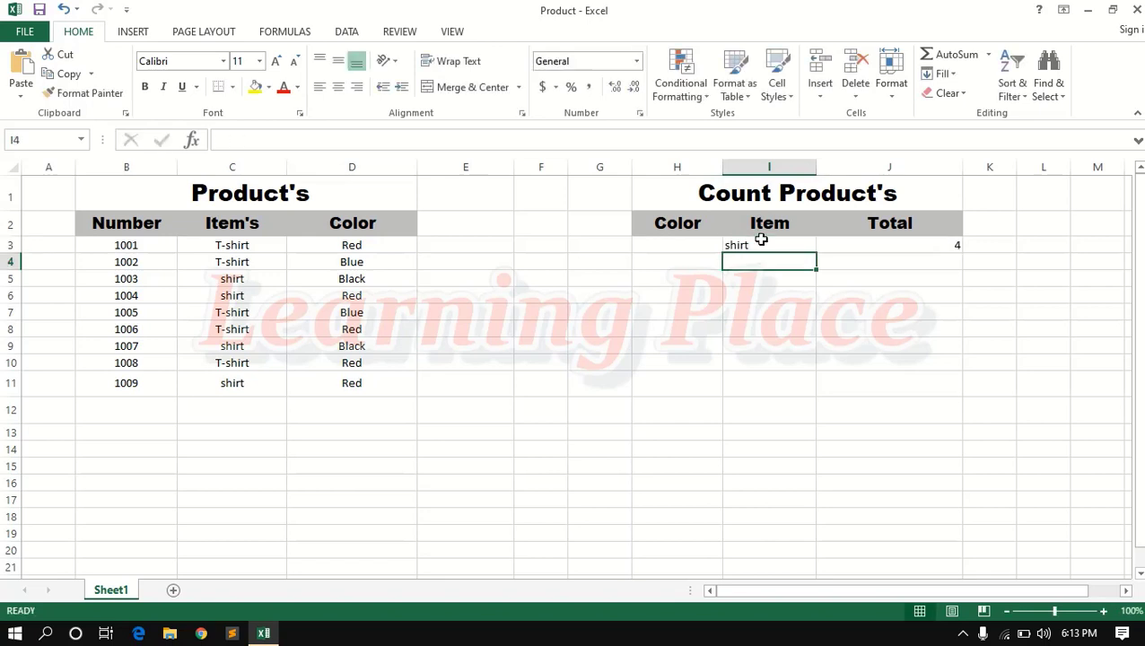
{"action": "left_click", "coordinate": [256, 279]}
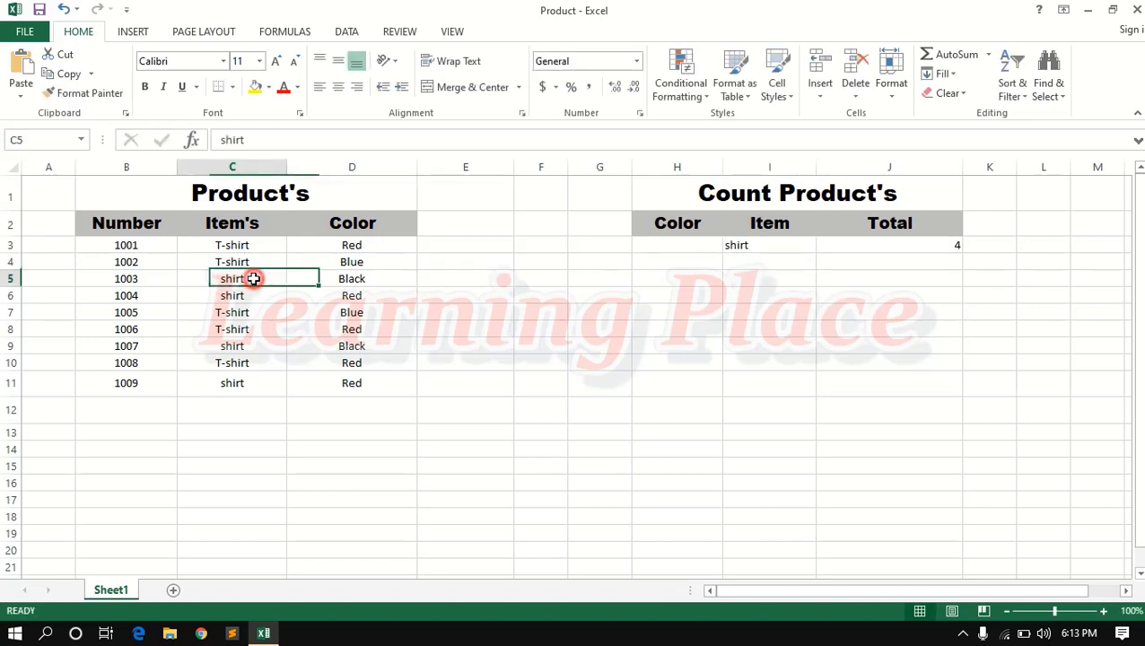
{"action": "left_click", "coordinate": [250, 296]}
{"action": "left_click", "coordinate": [243, 349]}
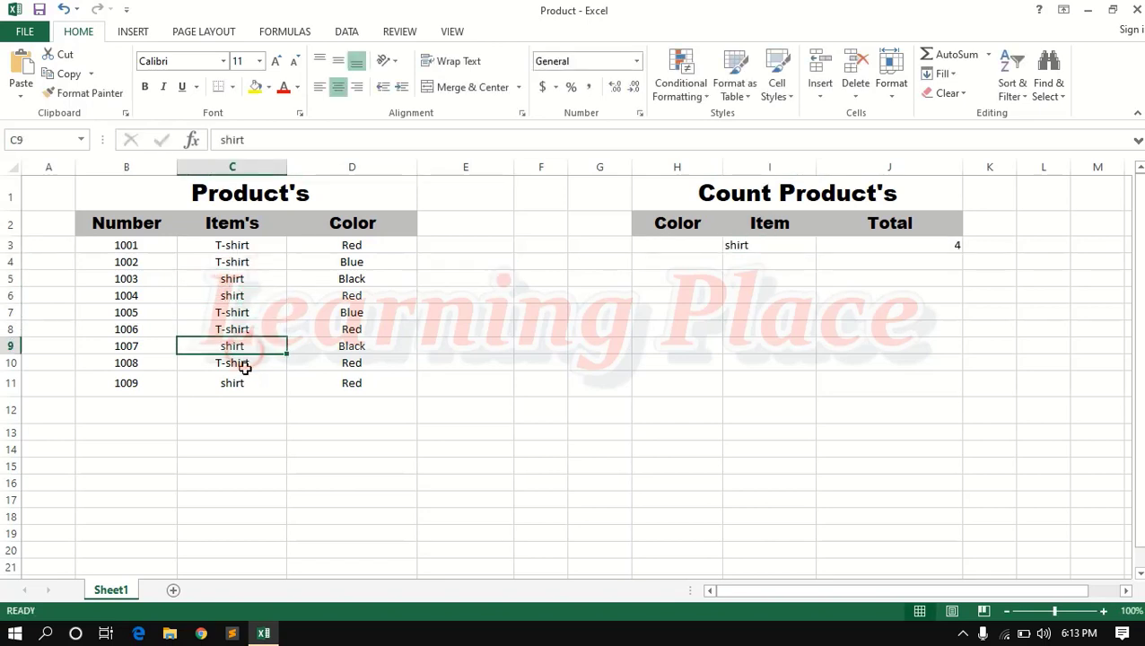
{"action": "left_click", "coordinate": [242, 363]}
Step: Replace the item for product 1009 in C11 with jens
{"action": "double_click", "coordinate": [252, 383]}
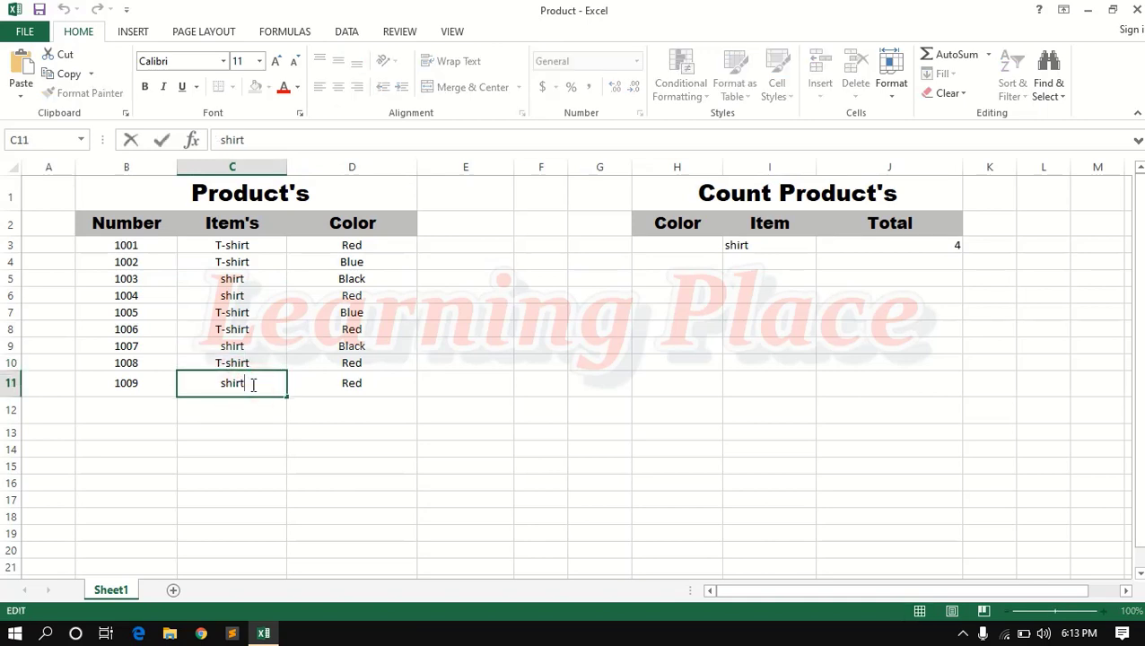
{"action": "key", "text": "BackSpace"}
{"action": "key", "text": "BackSpace"}
{"action": "type", "text": "jens"}
{"action": "key", "text": "Return"}
{"action": "left_click", "coordinate": [245, 383]}
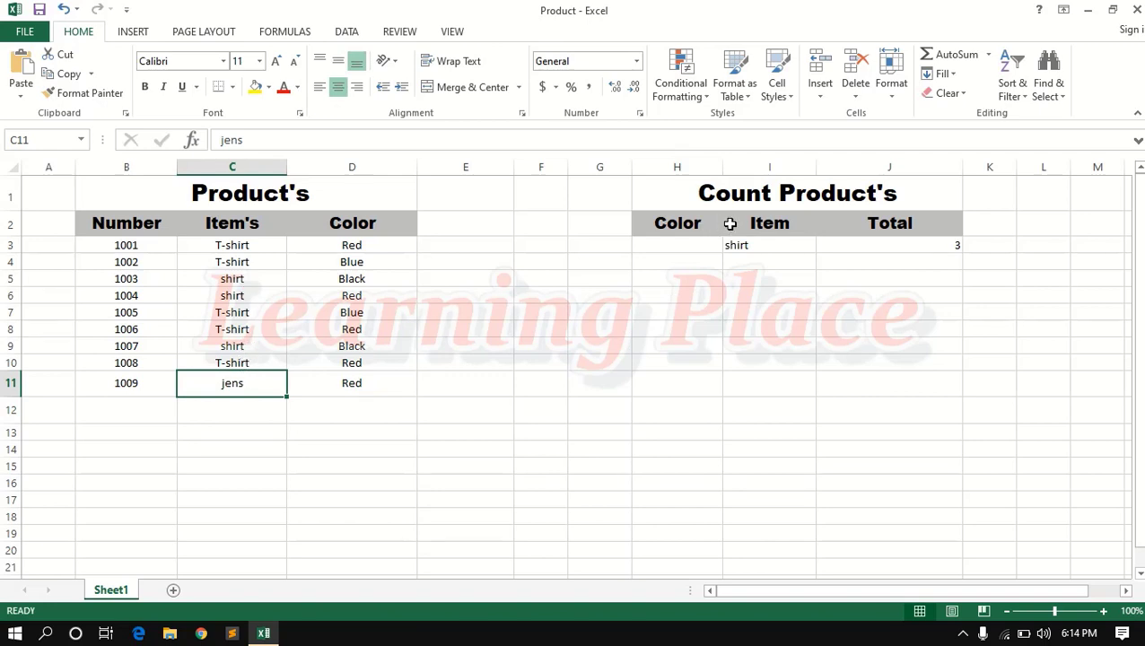
Step: Test jens as the item in I3 and clear the cell again
{"action": "left_click", "coordinate": [750, 245]}
{"action": "key", "text": "BackSpace"}
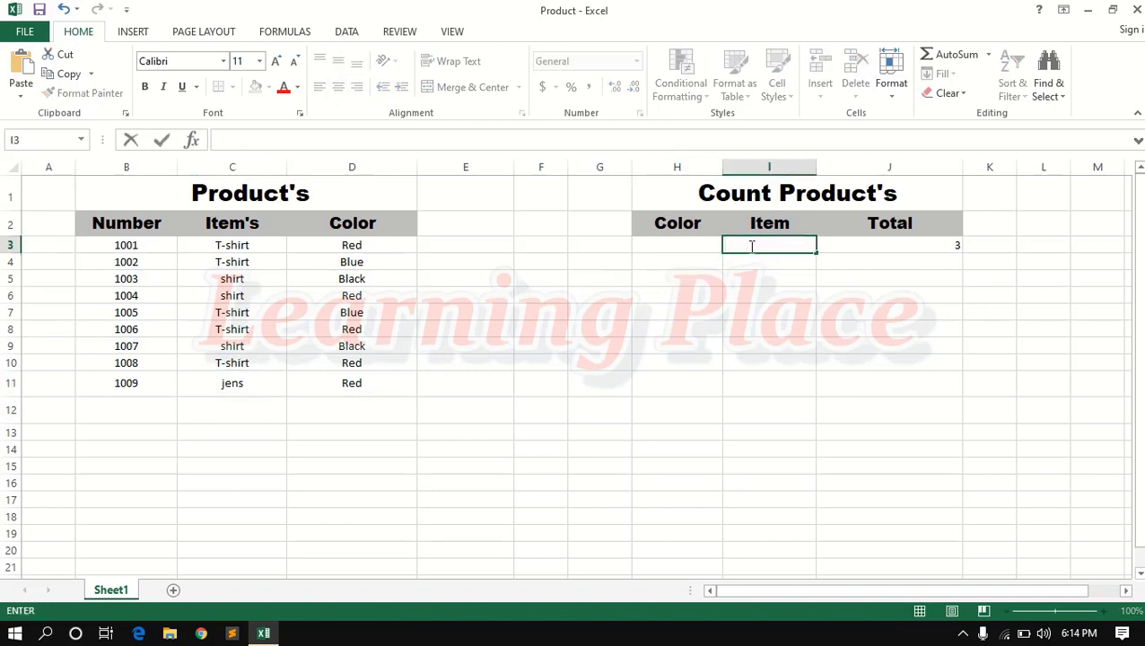
{"action": "type", "text": "jens"}
{"action": "key", "text": "Return"}
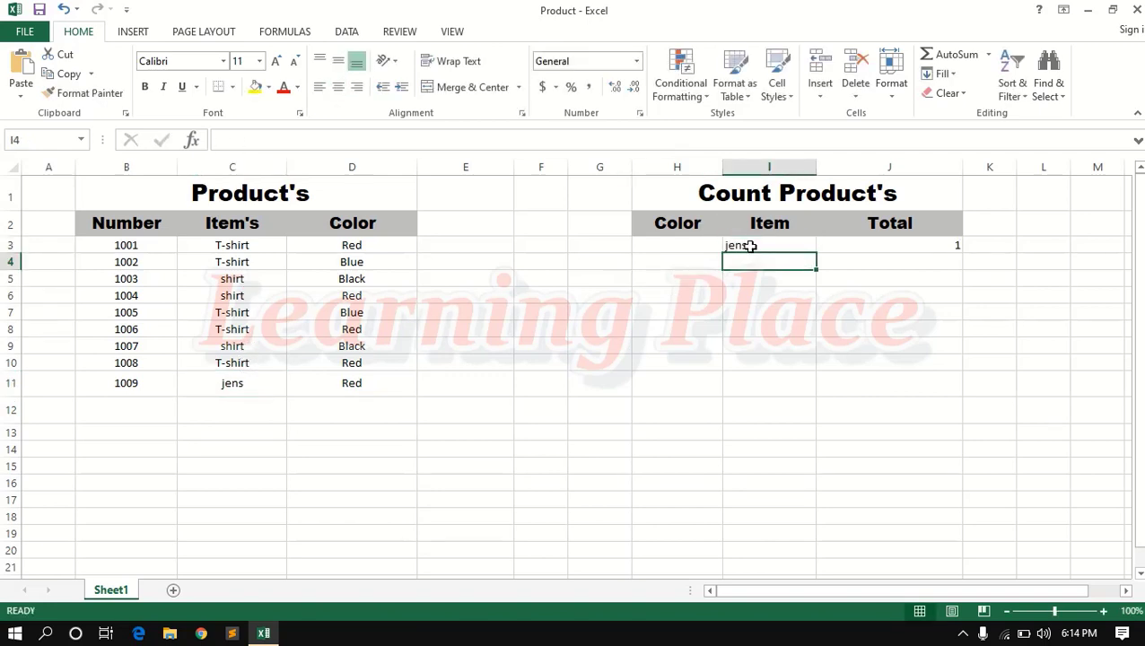
{"action": "left_click", "coordinate": [750, 245]}
{"action": "double_click", "coordinate": [767, 244]}
{"action": "key", "text": "BackSpace"}
{"action": "key", "text": "BackSpace"}
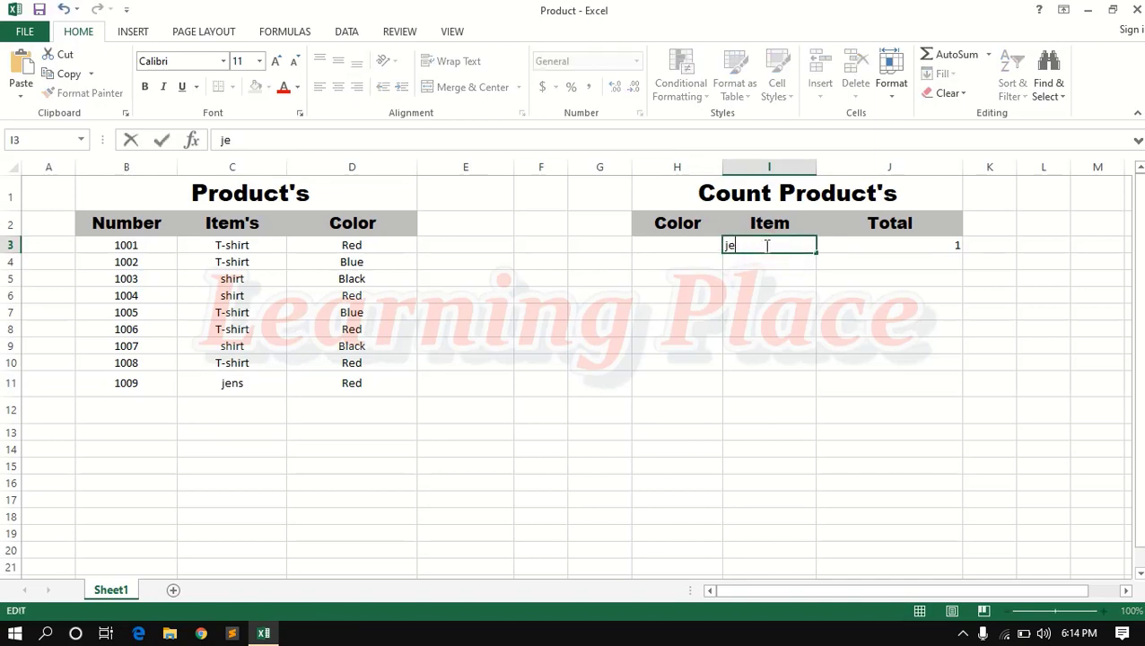
{"action": "left_click", "coordinate": [675, 249]}
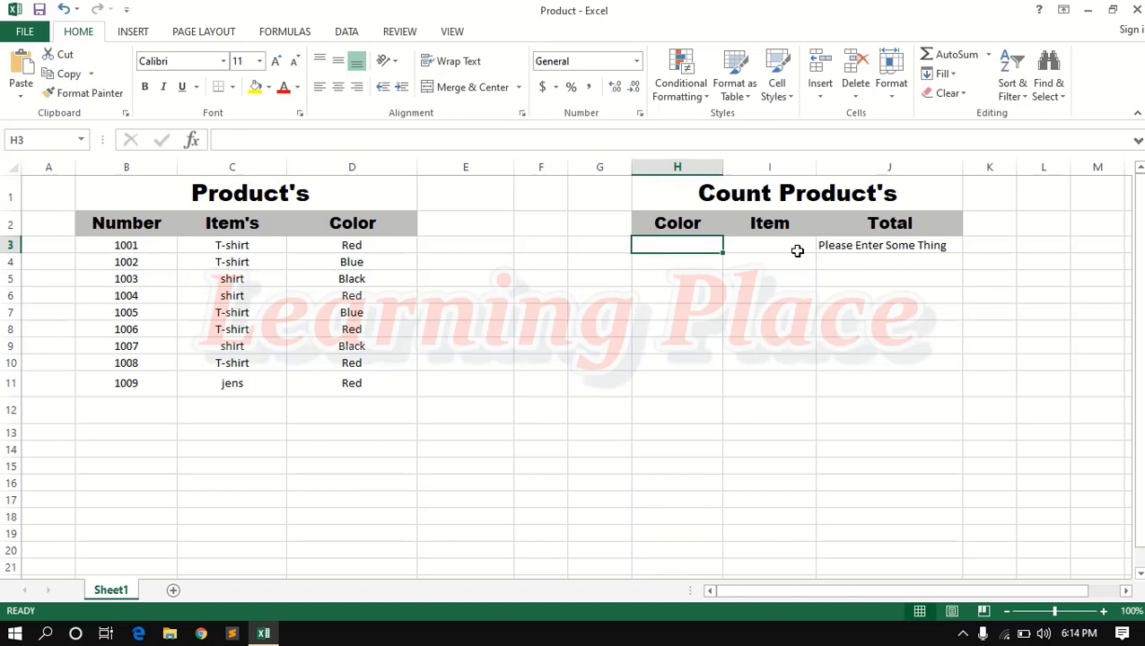
Step: Enter red as the color in H3 and jens as the item in I3 to test the combined count
{"action": "double_click", "coordinate": [677, 248]}
{"action": "type", "text": "red"}
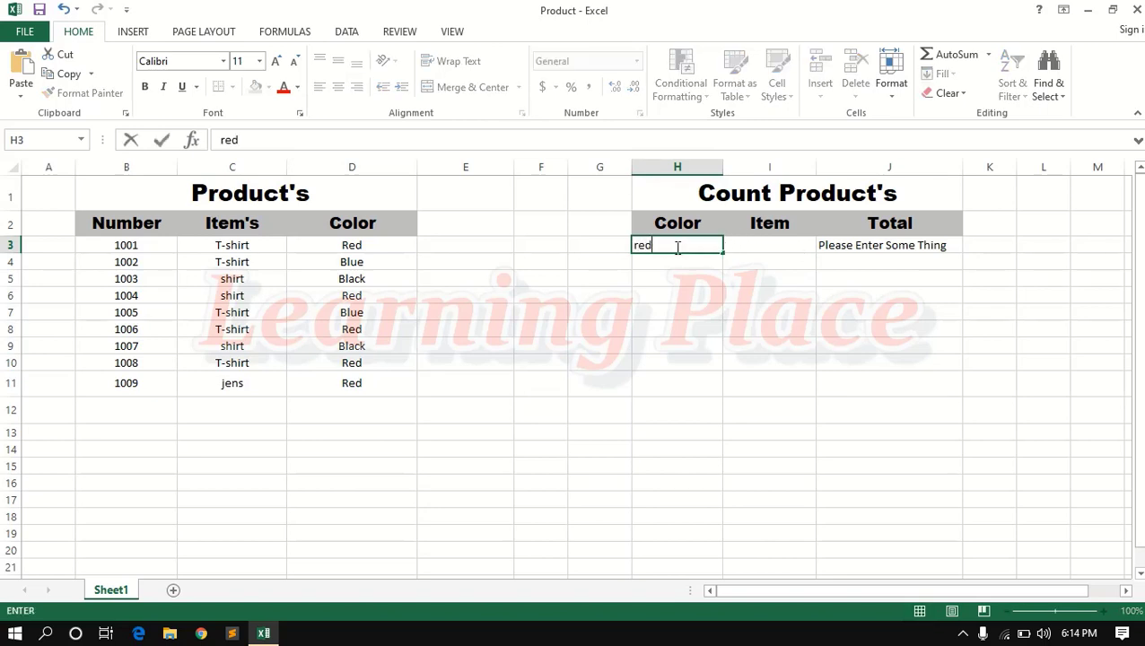
{"action": "left_click", "coordinate": [757, 249]}
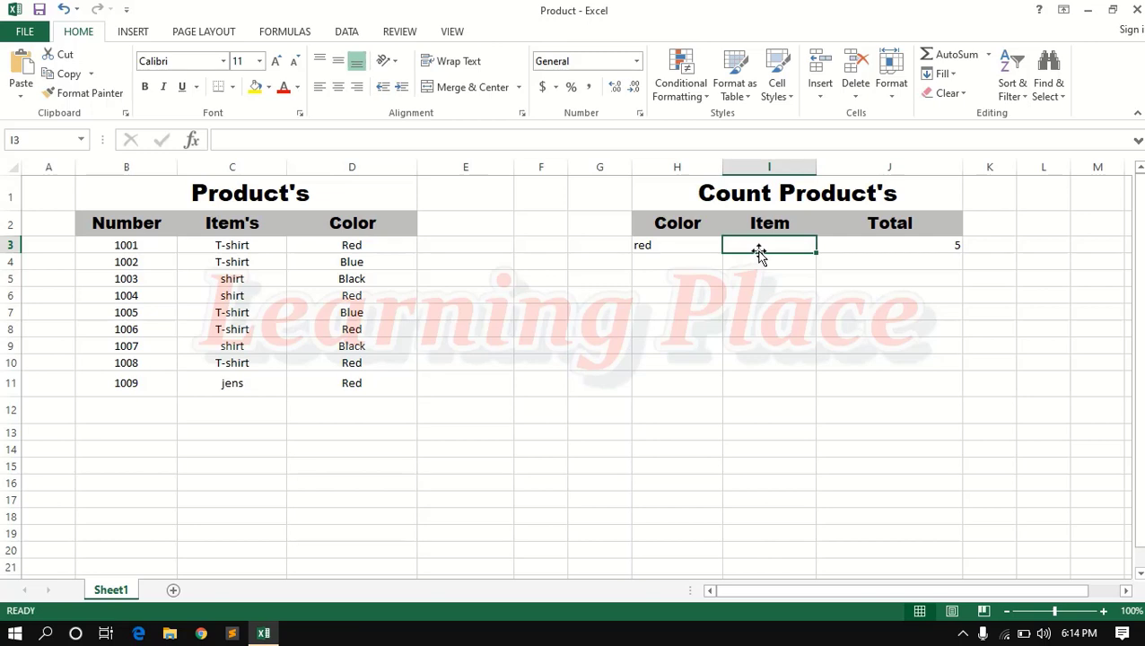
{"action": "type", "text": "js"}
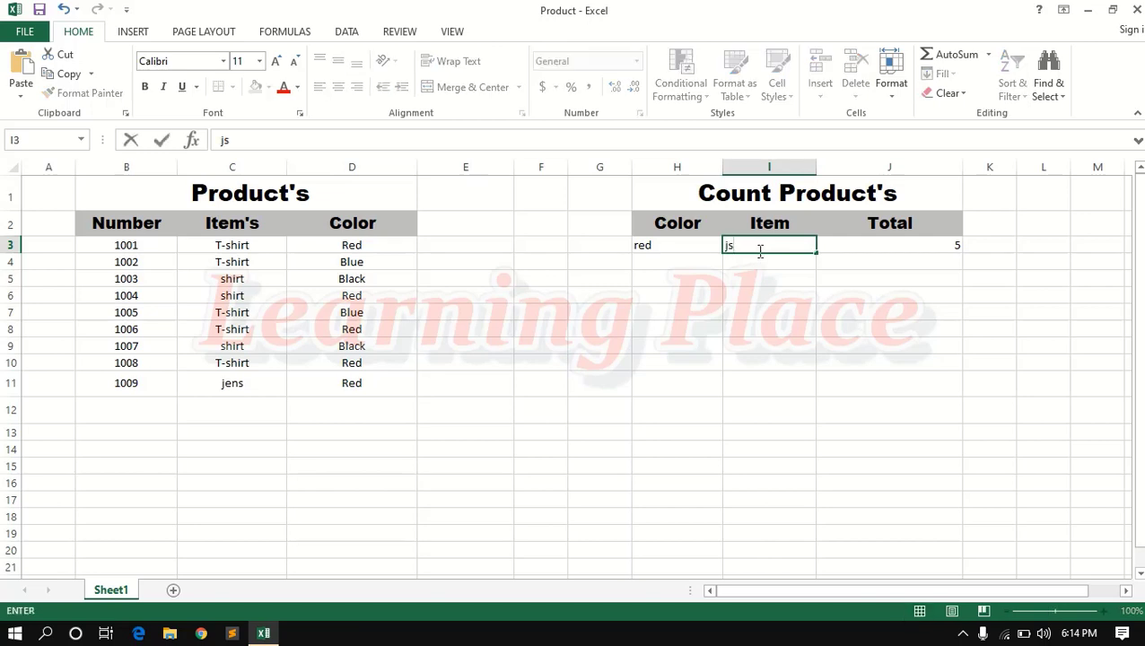
{"action": "type", "text": "ens"}
{"action": "key", "text": "Return"}
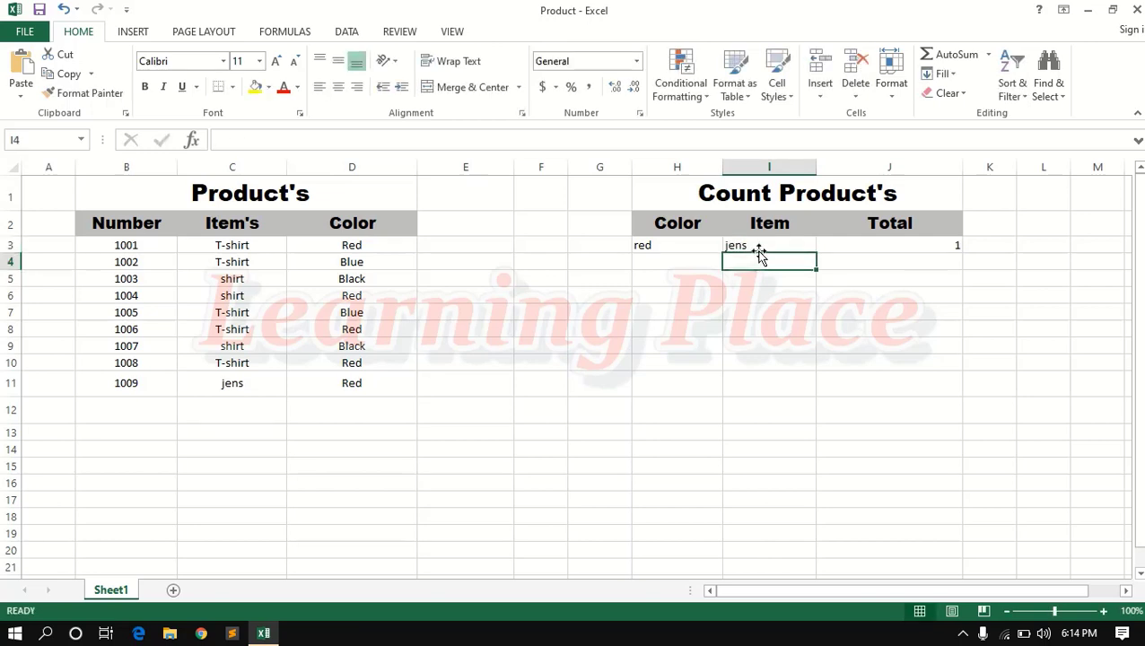
Step: Change the color in H3 to blue while keeping jens as the item
{"action": "left_click", "coordinate": [662, 252]}
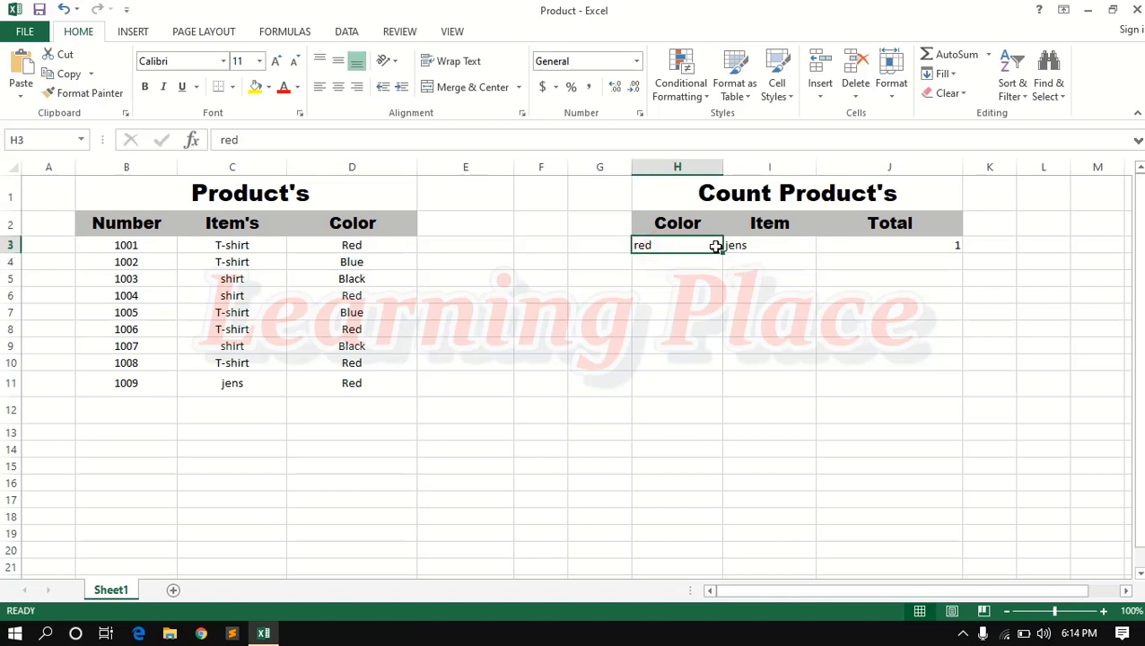
{"action": "key", "text": "BackSpace"}
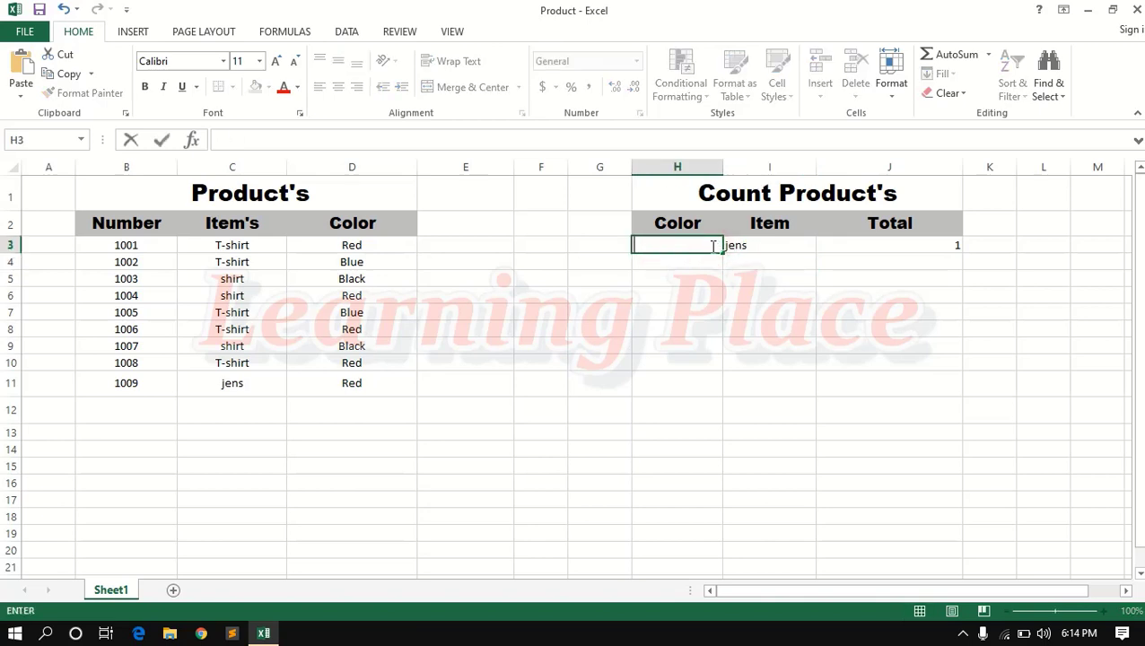
{"action": "key", "text": "Return"}
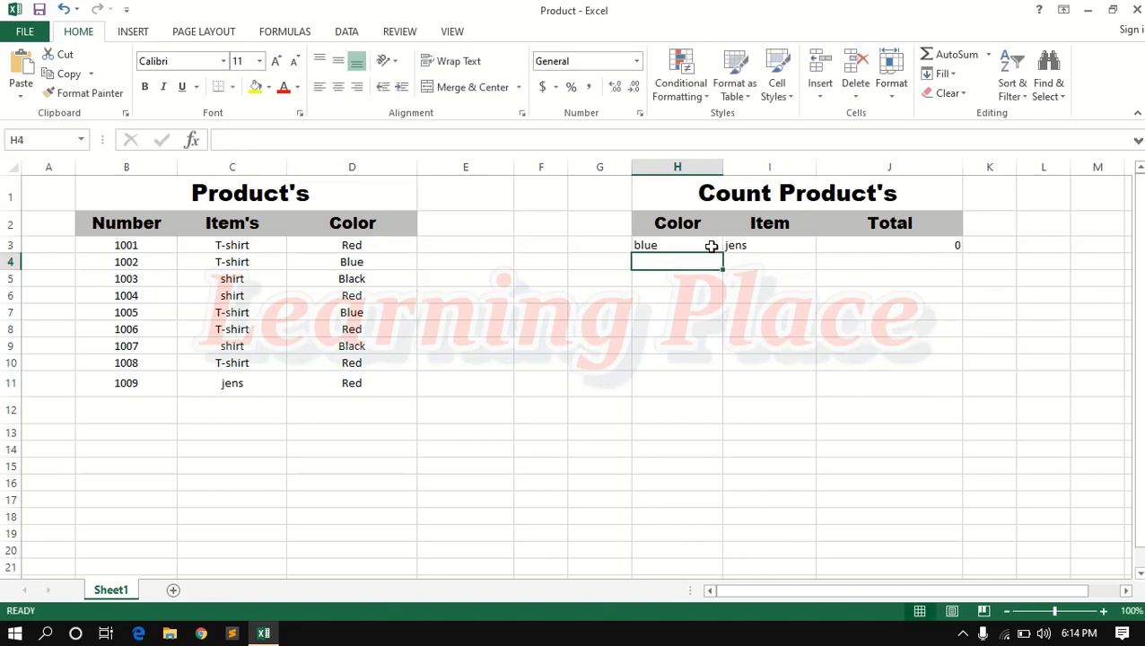
Step: Change the color in H3 to black to test it against the jens item
{"action": "left_click", "coordinate": [664, 242]}
{"action": "key", "text": "BackSpace"}
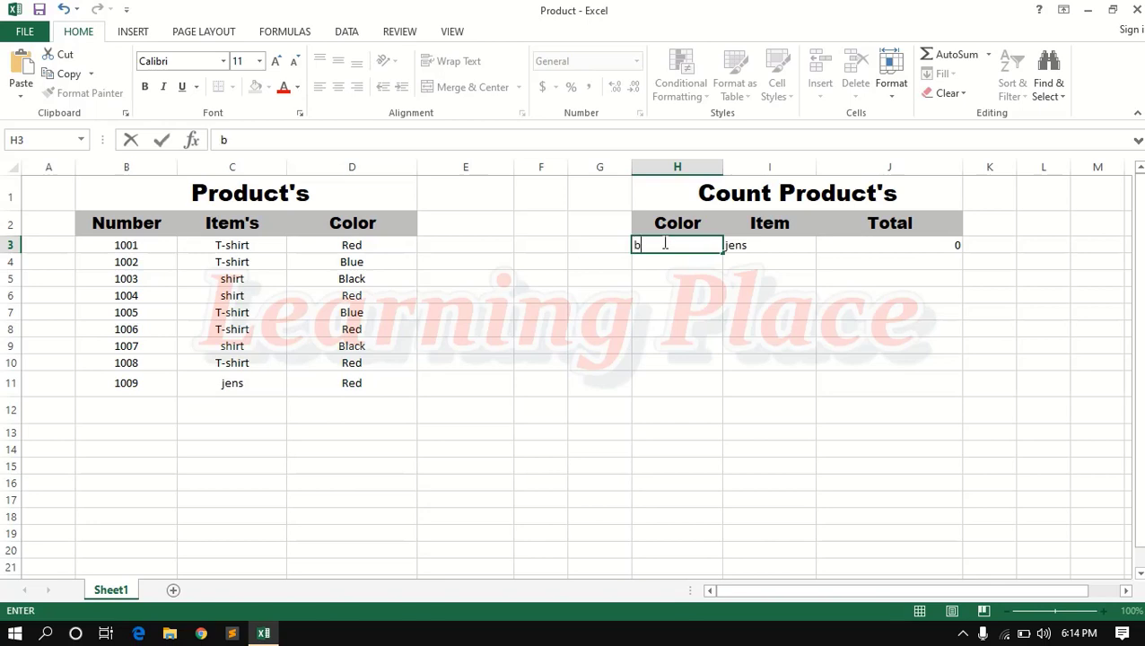
{"action": "type", "text": "black"}
{"action": "key", "text": "Return"}
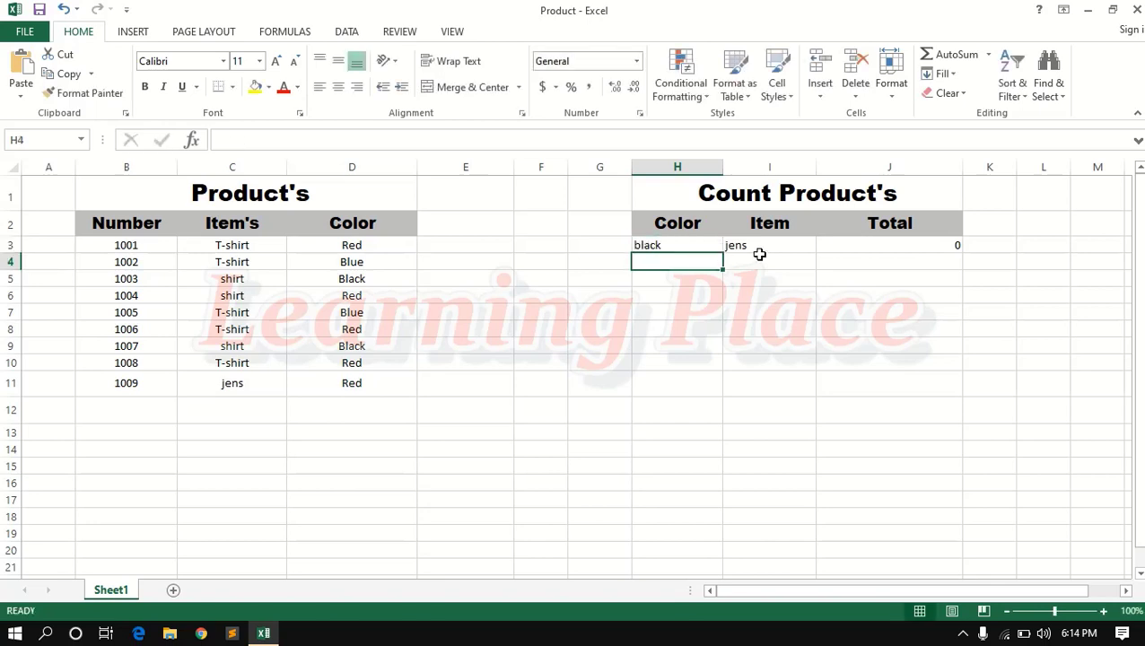
Step: Change the item in I3 to shirt and review the Total, Item and Color cells in row 3
{"action": "left_click", "coordinate": [754, 240]}
{"action": "key", "text": "BackSpace"}
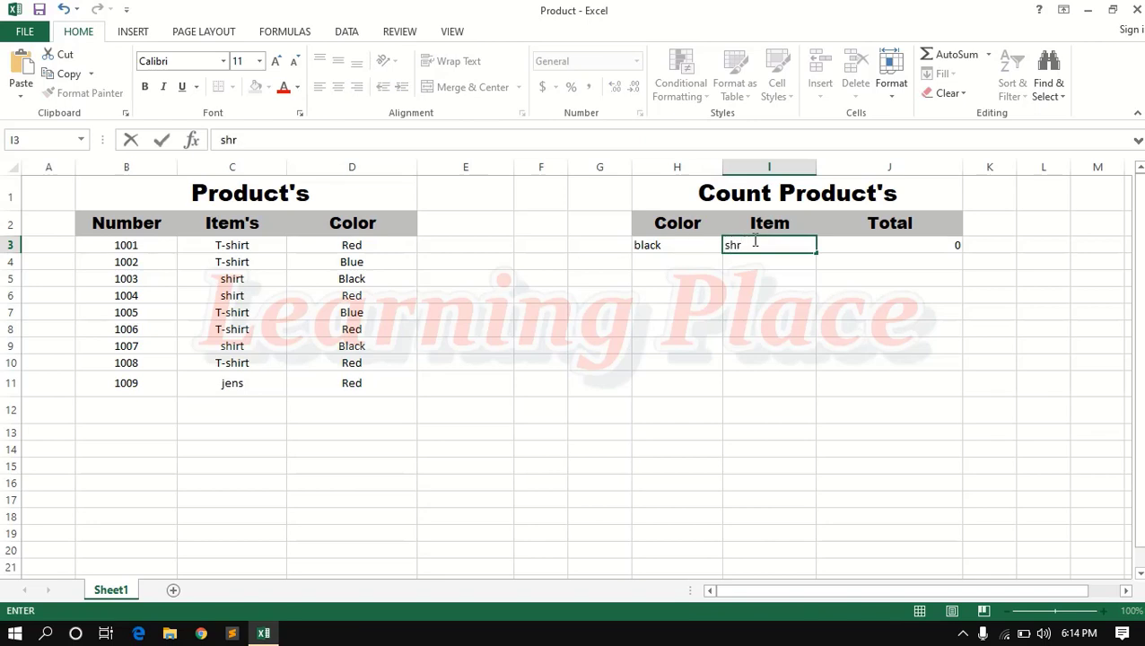
{"action": "type", "text": "shirt"}
{"action": "key", "text": "Return"}
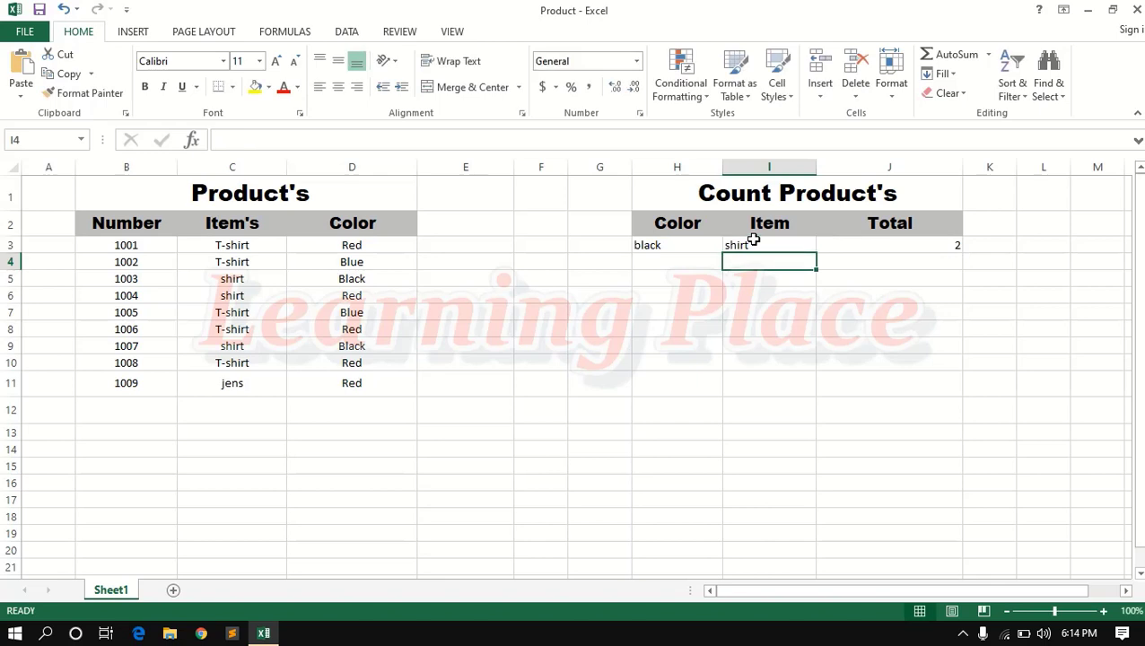
{"action": "left_click", "coordinate": [958, 242]}
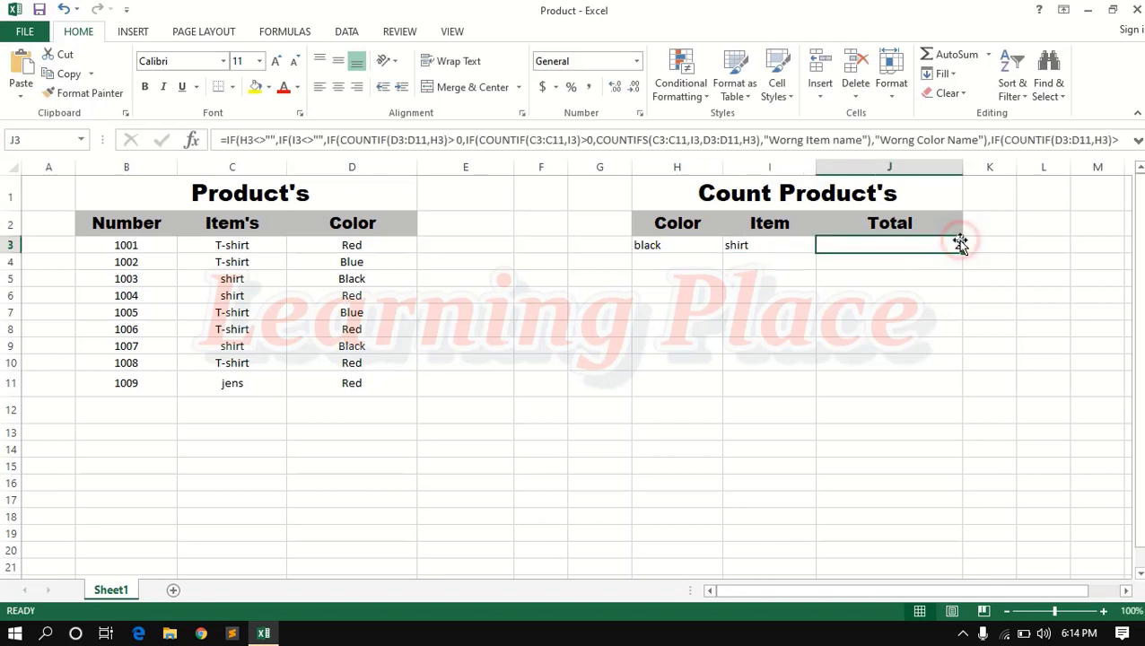
{"action": "left_click", "coordinate": [763, 248]}
{"action": "left_click", "coordinate": [674, 247]}
{"action": "left_click", "coordinate": [728, 246]}
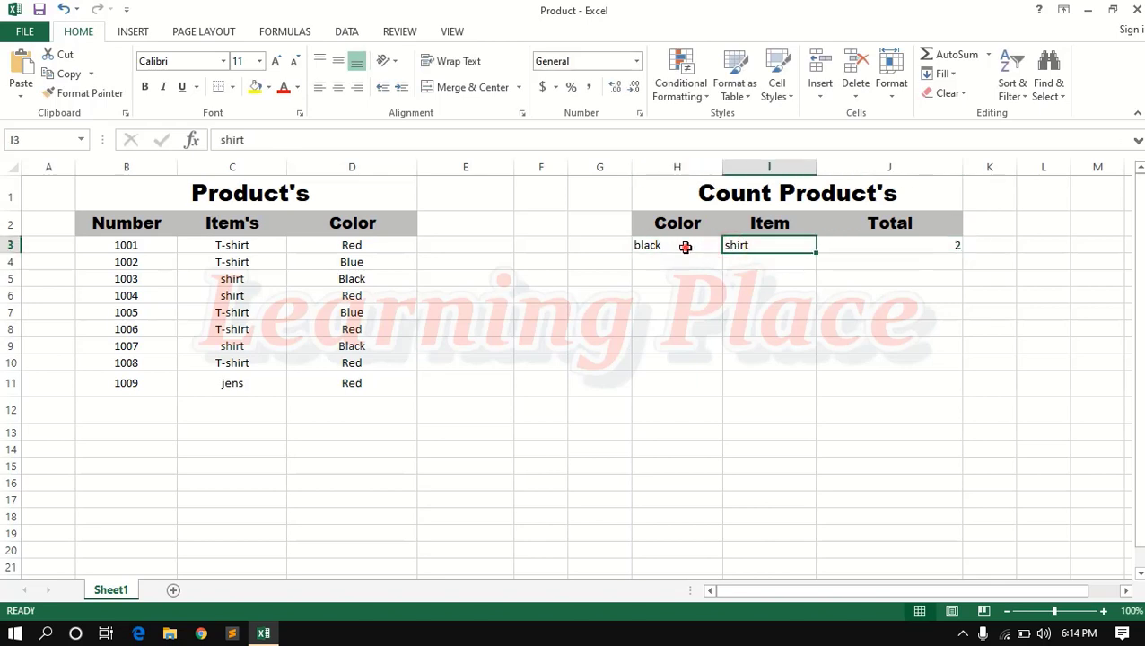
{"action": "left_click", "coordinate": [685, 245]}
Step: Replace the item in I3 with t-shirt to test it with the black color
{"action": "left_click", "coordinate": [747, 246]}
{"action": "key", "text": "BackSpace"}
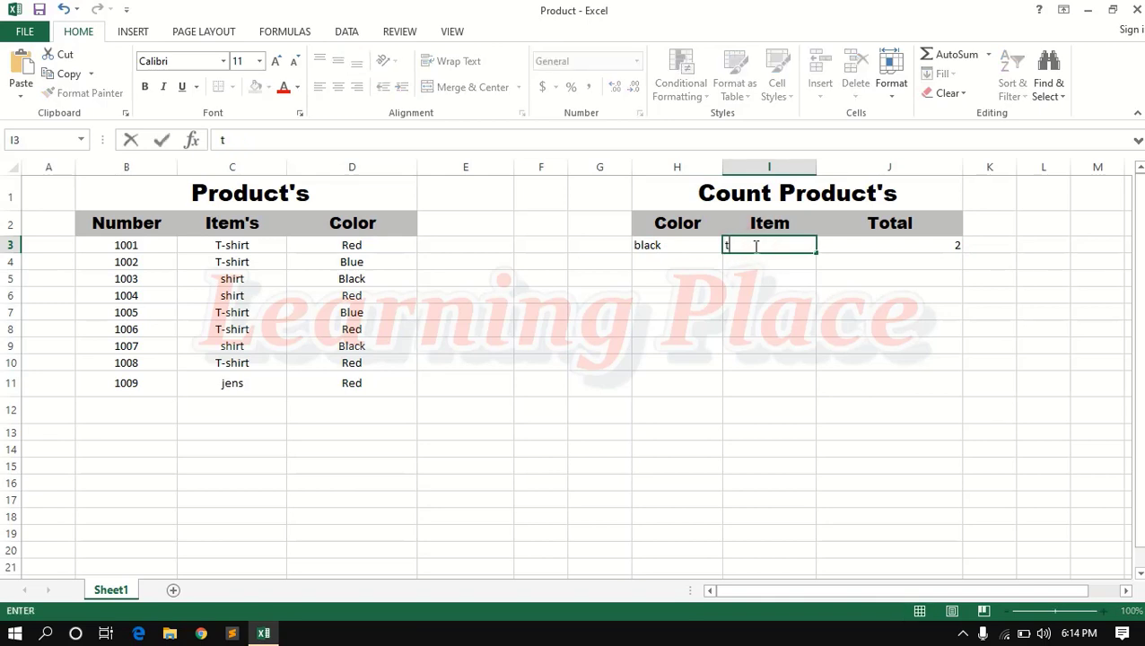
{"action": "type", "text": "t-dh"}
{"action": "type", "text": "shirt"}
{"action": "key", "text": "Return"}
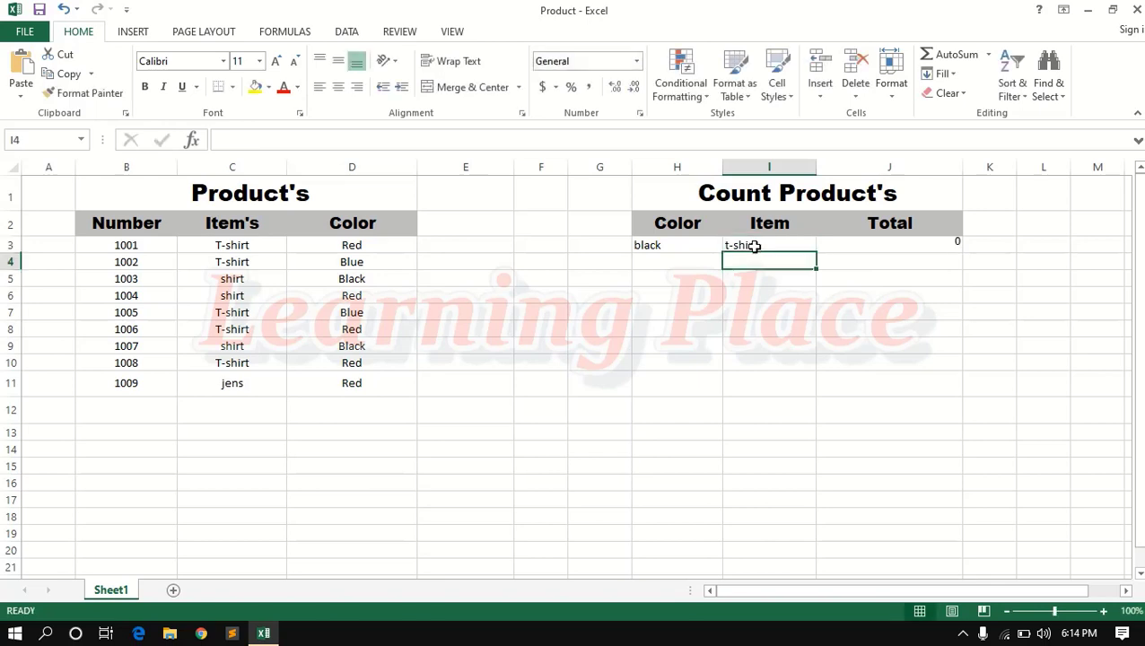
Step: Change the color in H3 to red and check the matching red T-shirt entries in rows 8, 3 and 10
{"action": "left_click", "coordinate": [682, 246]}
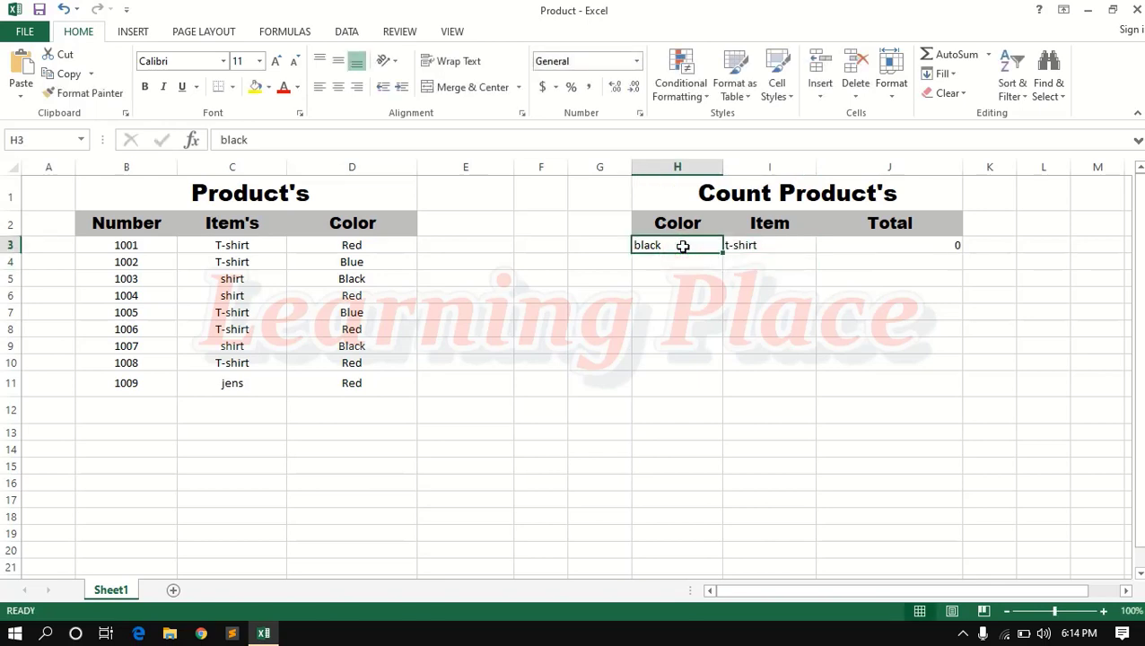
{"action": "key", "text": "BackSpace"}
{"action": "key", "text": "Return"}
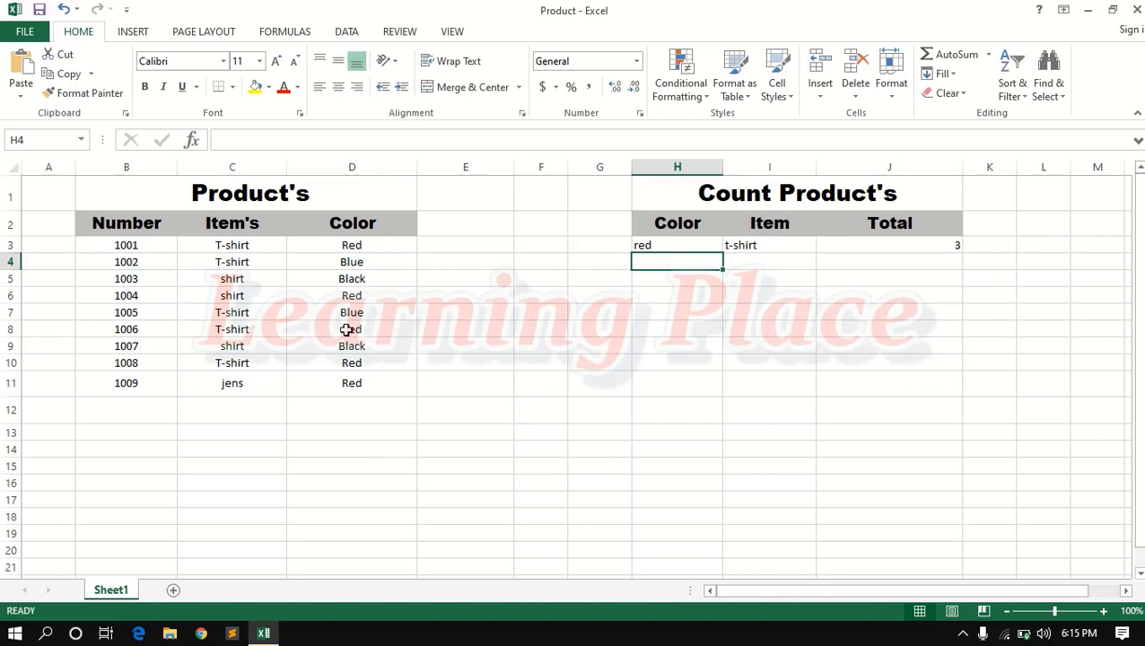
{"action": "left_click", "coordinate": [262, 329]}
{"action": "left_click", "coordinate": [325, 330]}
{"action": "left_click_drag", "start_coordinate": [325, 330], "coordinate": [256, 328]}
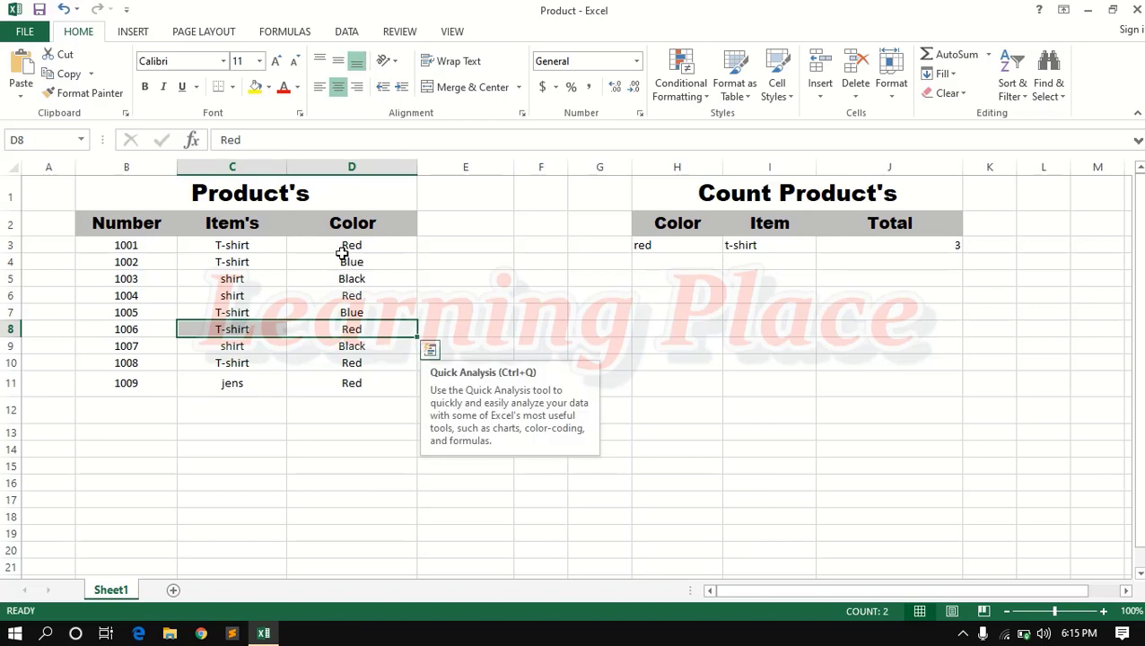
{"action": "left_click_drag", "start_coordinate": [327, 245], "coordinate": [249, 245]}
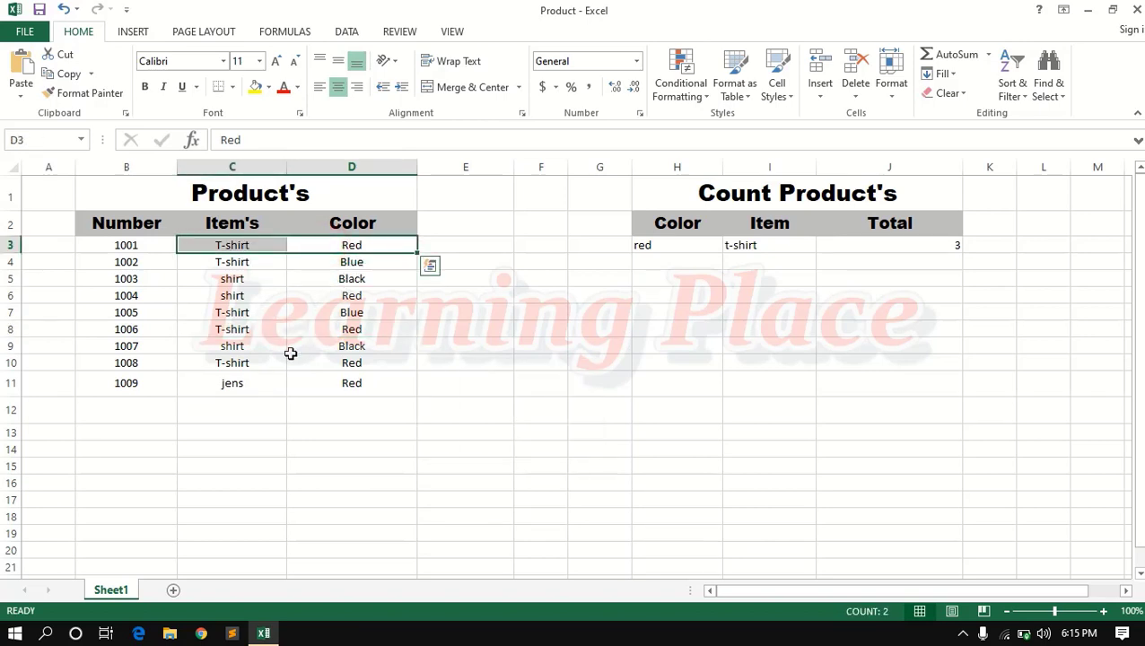
{"action": "left_click_drag", "start_coordinate": [309, 363], "coordinate": [260, 363]}
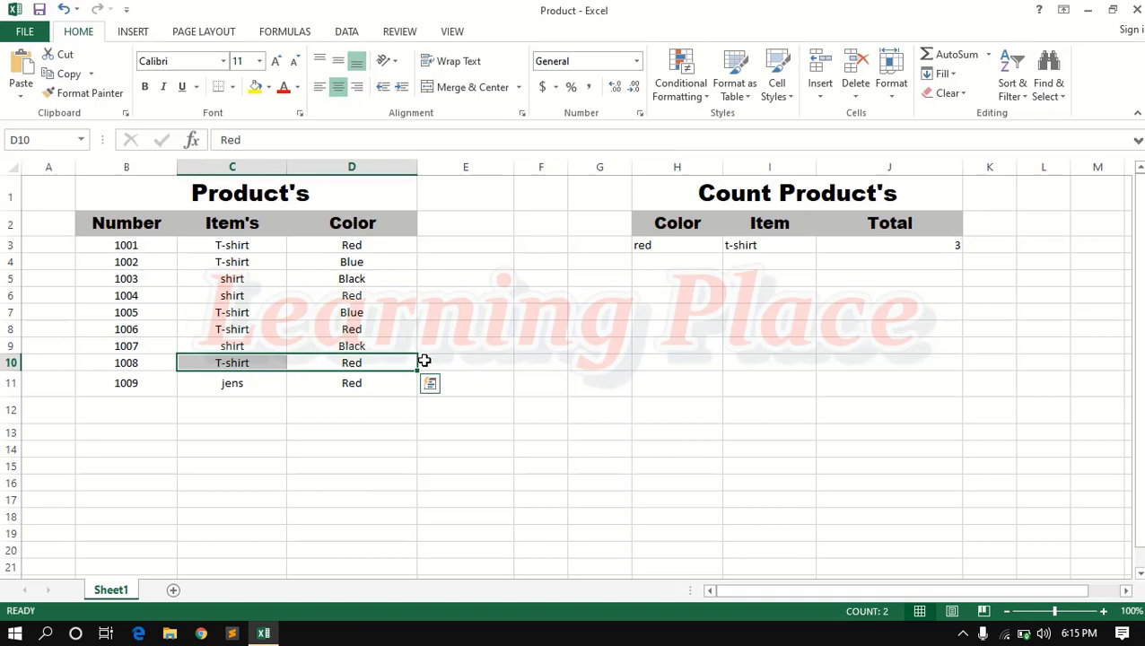
Step: Enter r as the color in H3 and check the red entries in D11 and D8
{"action": "left_click", "coordinate": [681, 252]}
{"action": "key", "text": "BackSpace"}
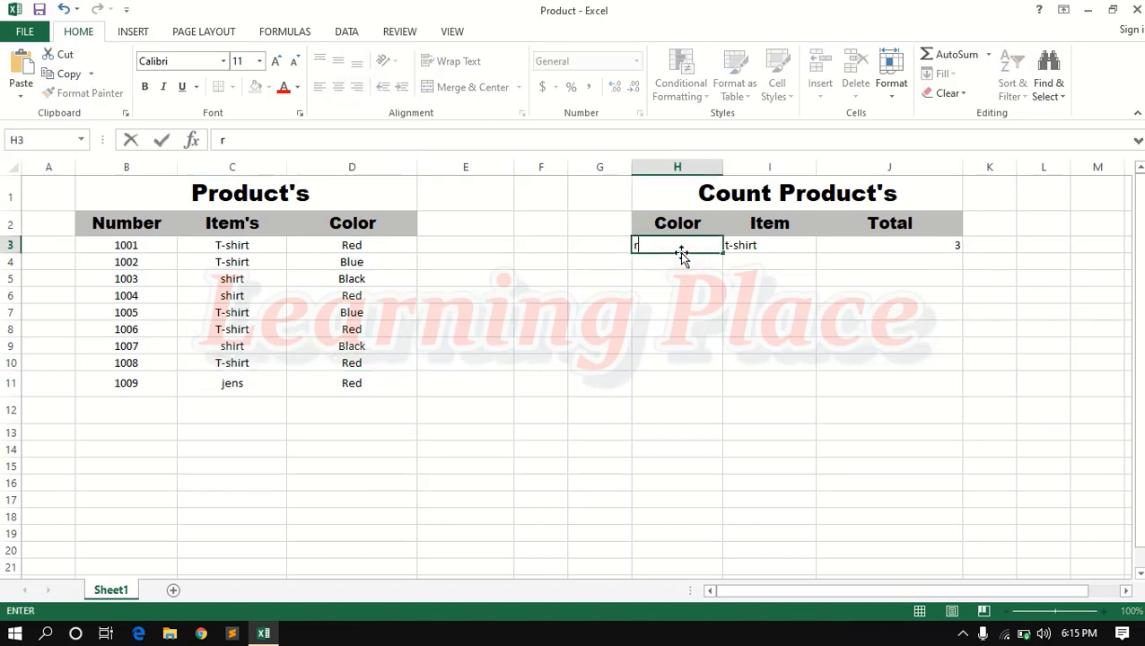
{"action": "left_click", "coordinate": [344, 385]}
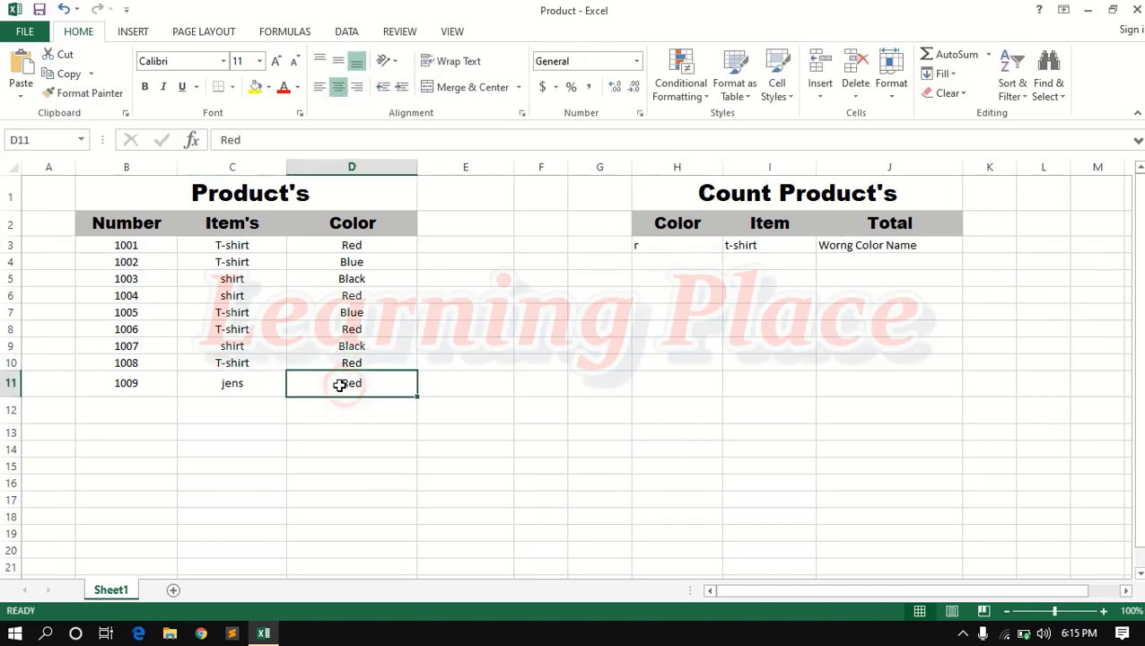
{"action": "left_click", "coordinate": [382, 332]}
{"action": "left_click", "coordinate": [401, 384]}
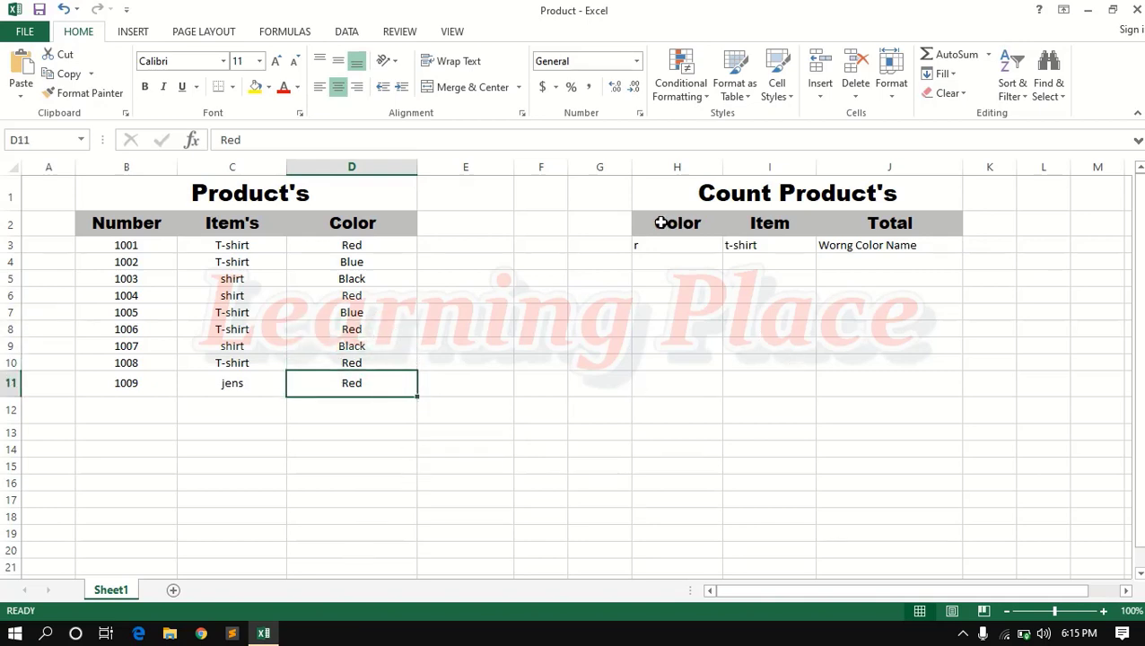
Step: Clear the color in H3 so that only the t-shirt item is counted
{"action": "left_click", "coordinate": [652, 250]}
{"action": "key", "text": "BackSpace"}
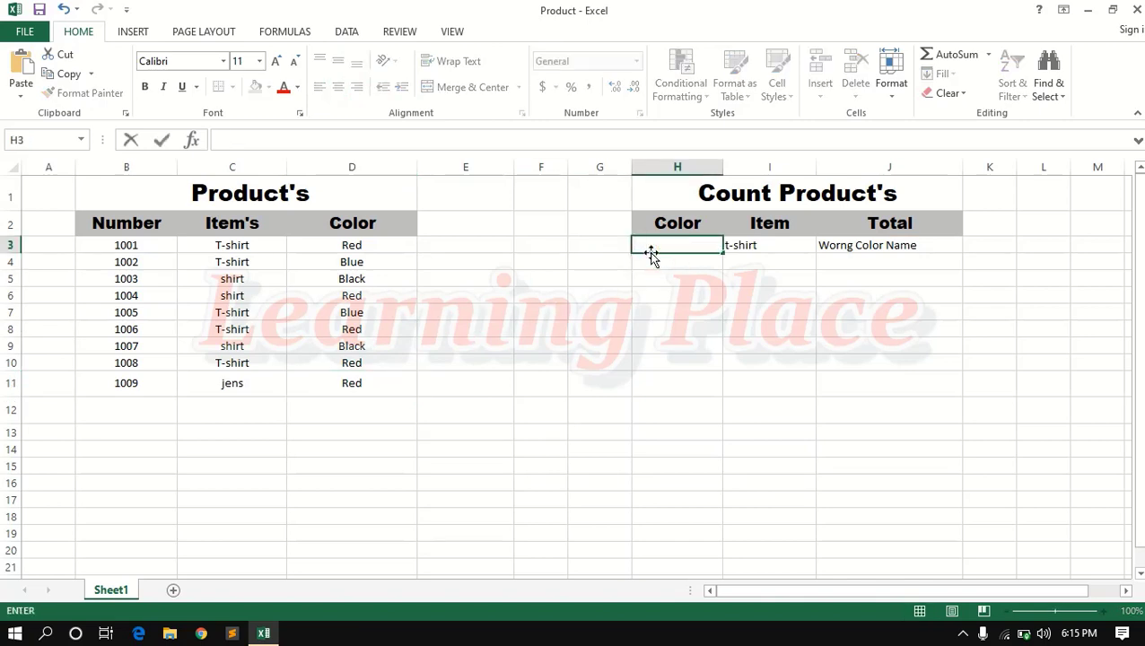
{"action": "left_click", "coordinate": [763, 244]}
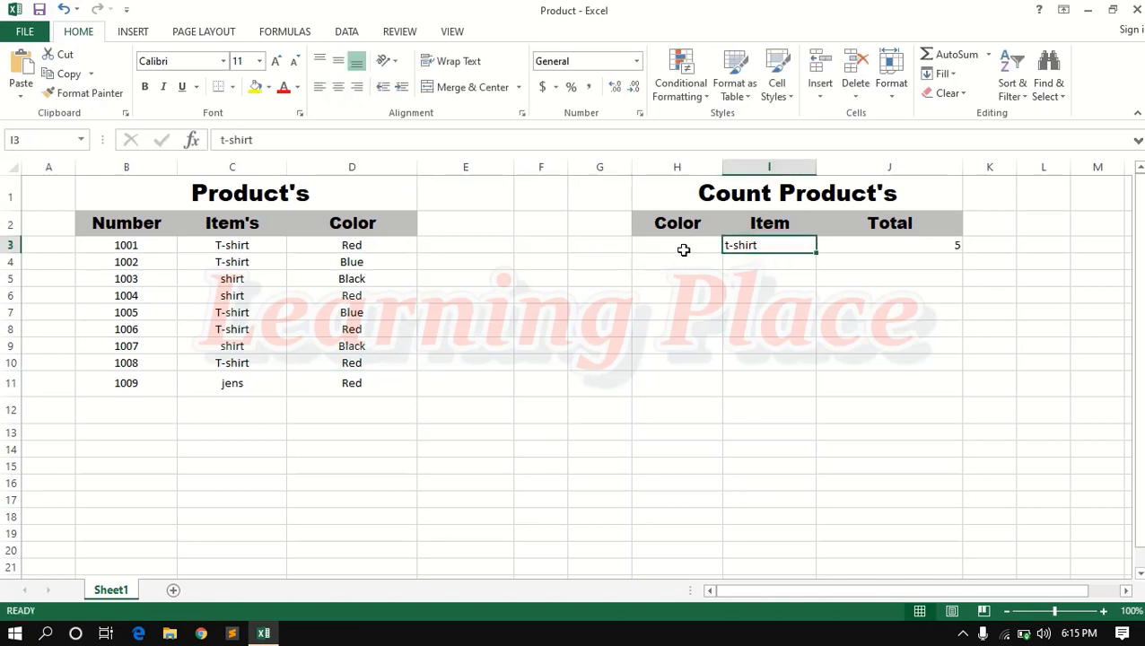
Step: Open the Total formula in J3 and examine its COUNTIF color and item ranges through to the end of the formula
{"action": "left_click", "coordinate": [870, 253]}
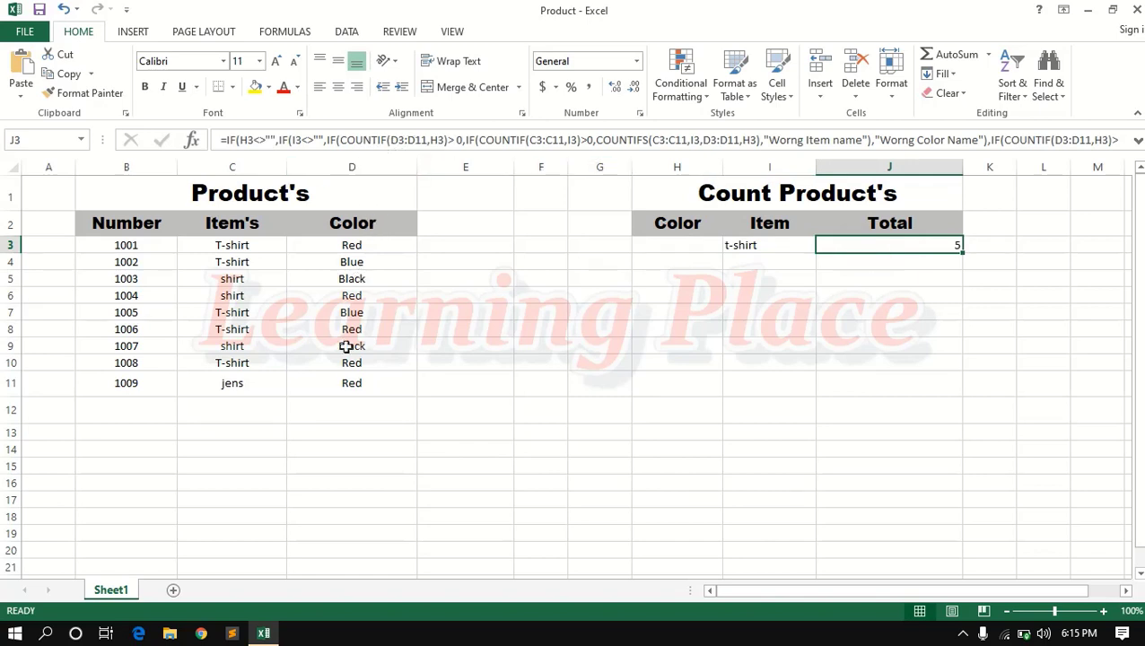
{"action": "left_click", "coordinate": [397, 140]}
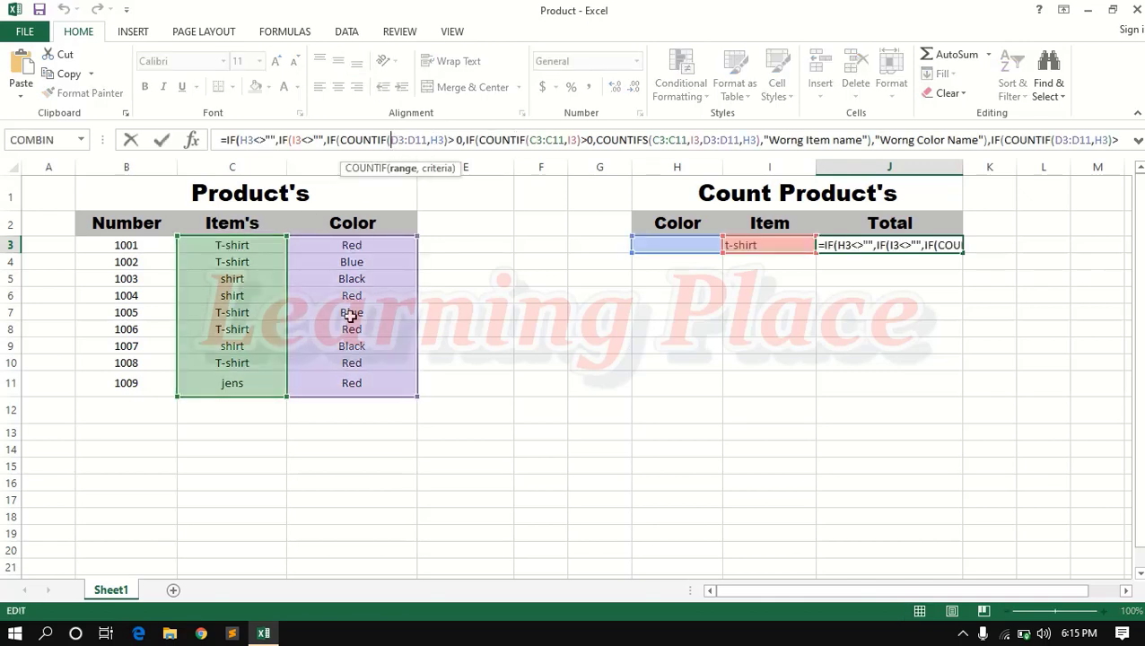
{"action": "mouse_move", "coordinate": [417, 394]}
{"action": "left_mouse_down"}
{"action": "mouse_move", "coordinate": [410, 437]}
{"action": "mouse_move", "coordinate": [409, 408]}
{"action": "left_mouse_up"}
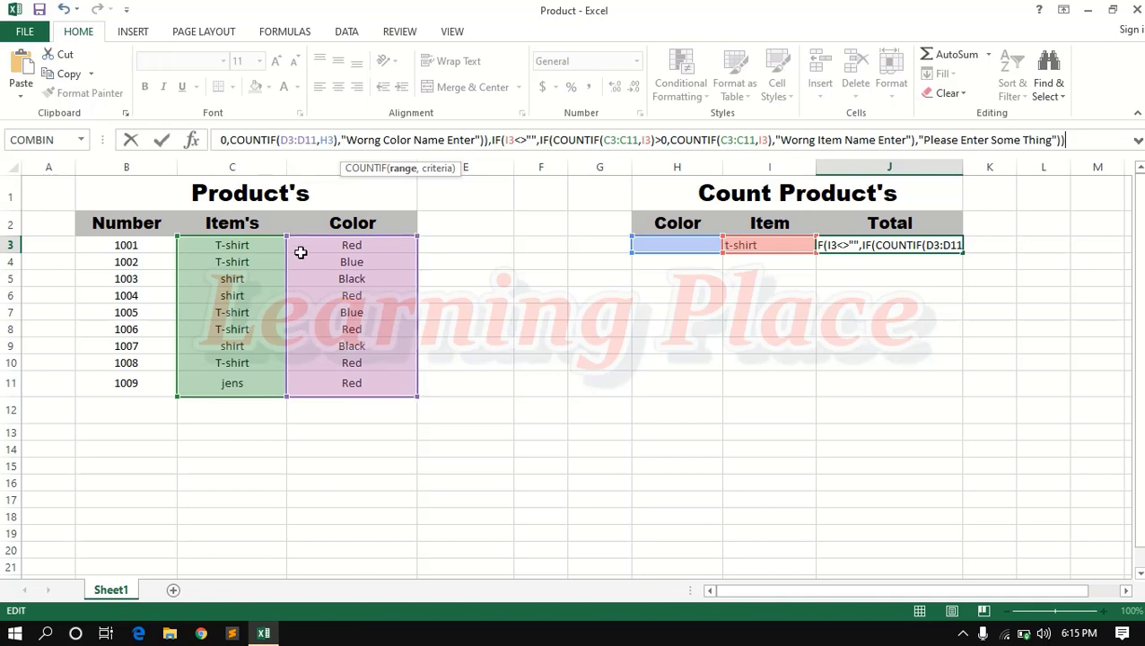
{"action": "left_click", "coordinate": [259, 256]}
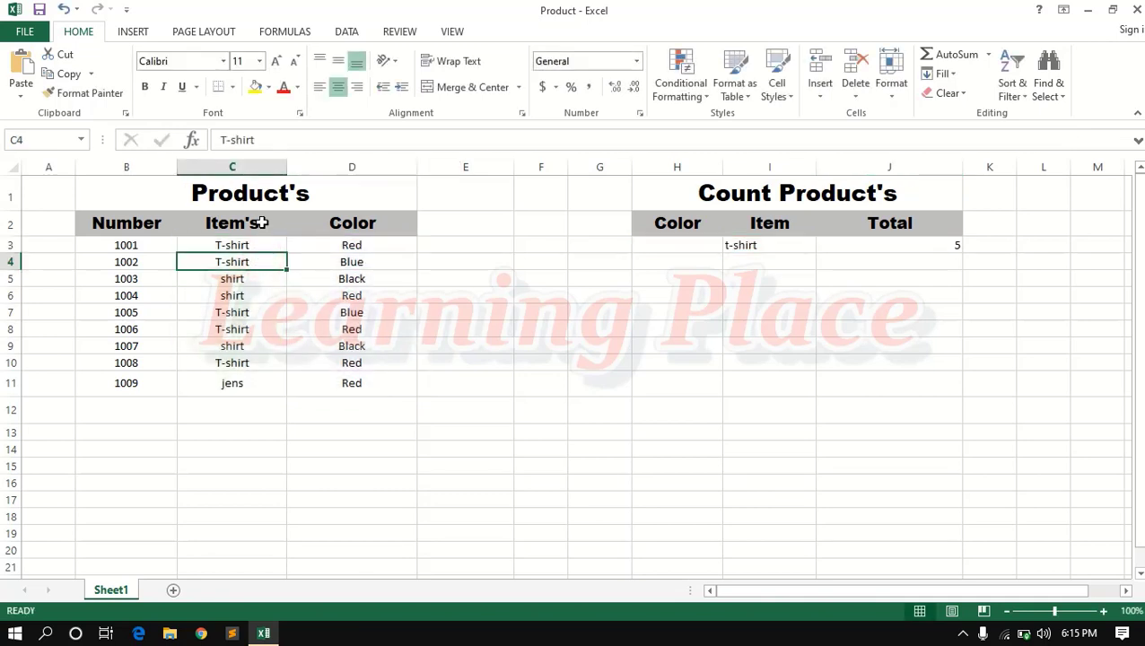
Step: Examine the COUNTIFS arguments in the J3 formula, removing the stray E16 reference so its first range is C3:C11
{"action": "left_click", "coordinate": [870, 238]}
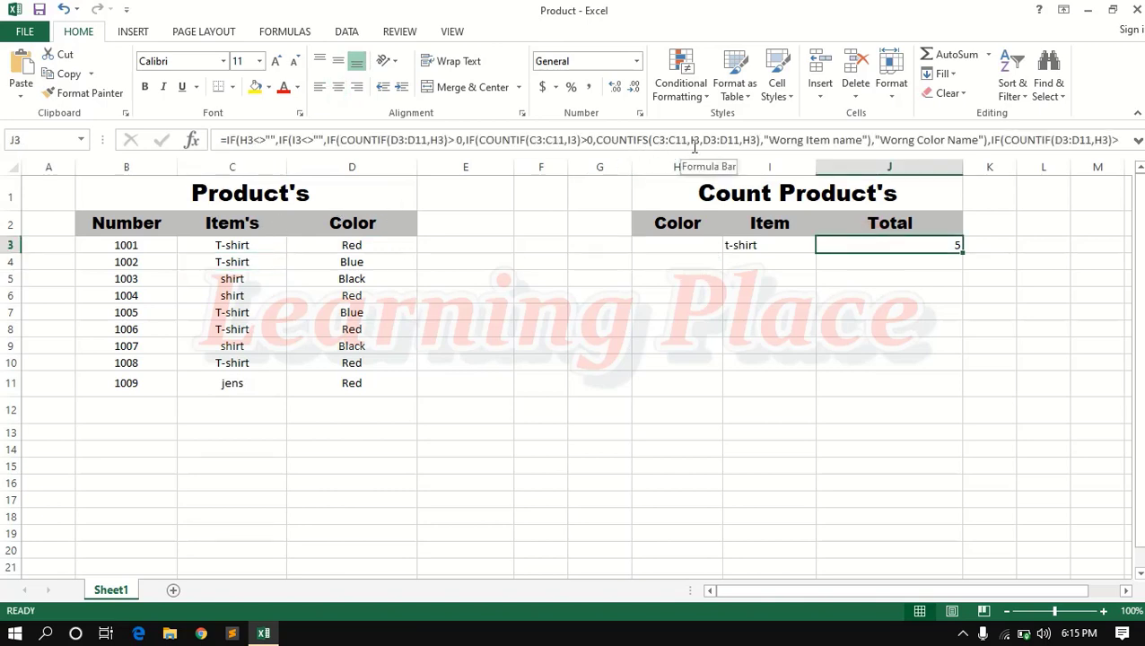
{"action": "left_click", "coordinate": [670, 141]}
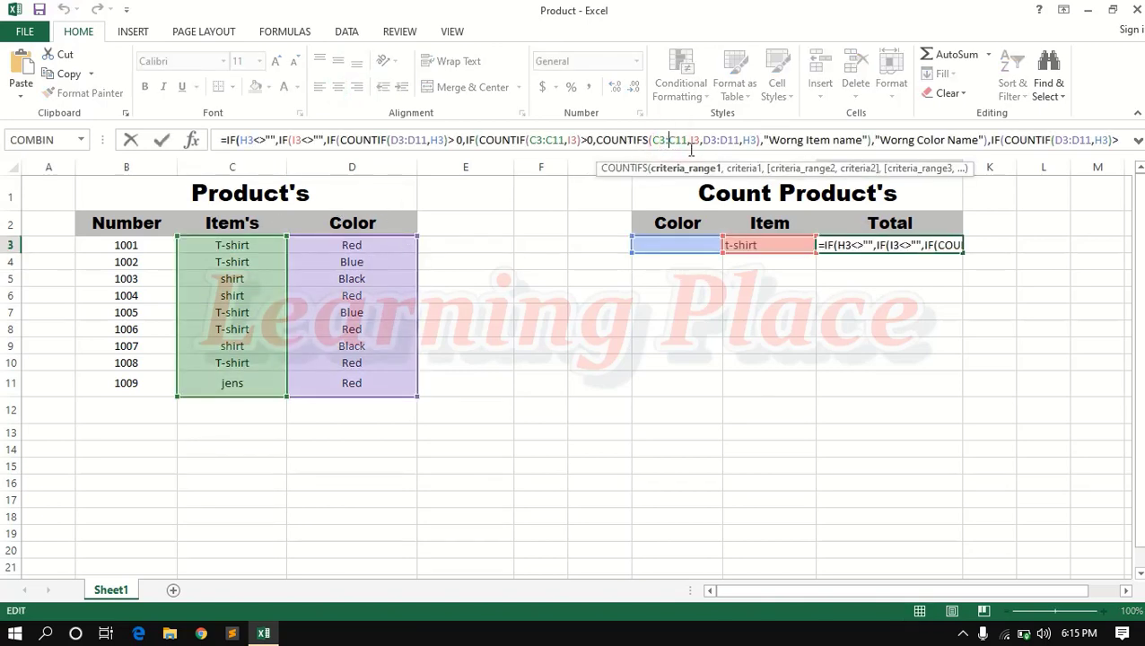
{"action": "left_click", "coordinate": [488, 484]}
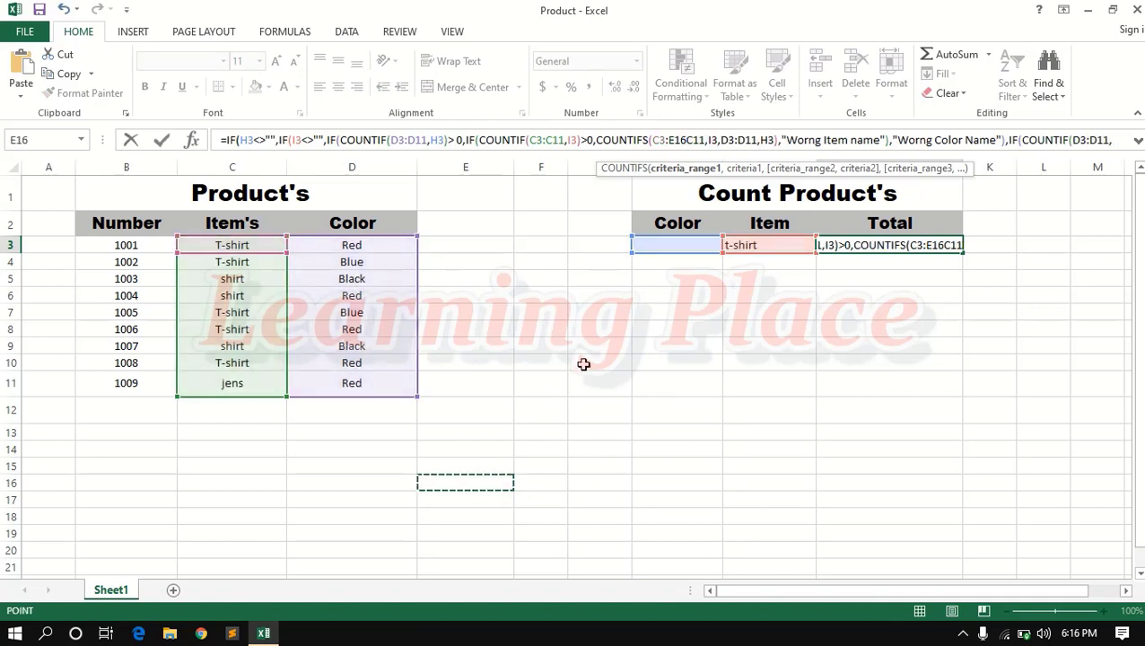
{"action": "key", "text": "BackSpace"}
{"action": "key", "text": "BackSpace"}
{"action": "key", "text": "BackSpace"}
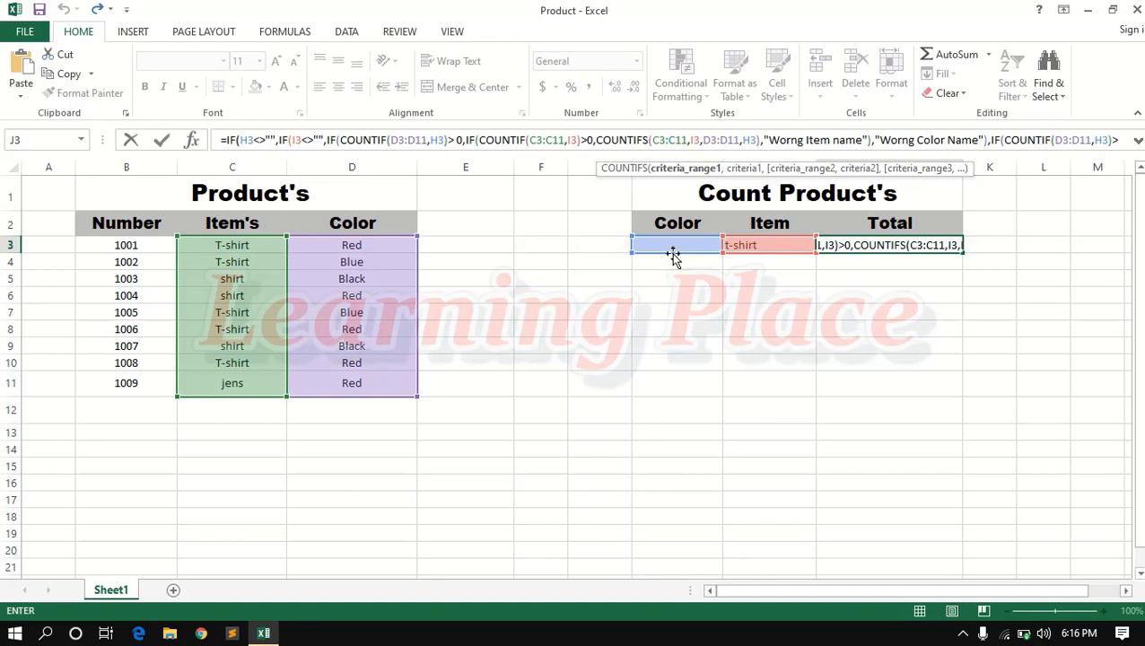
{"action": "key", "text": "Return"}
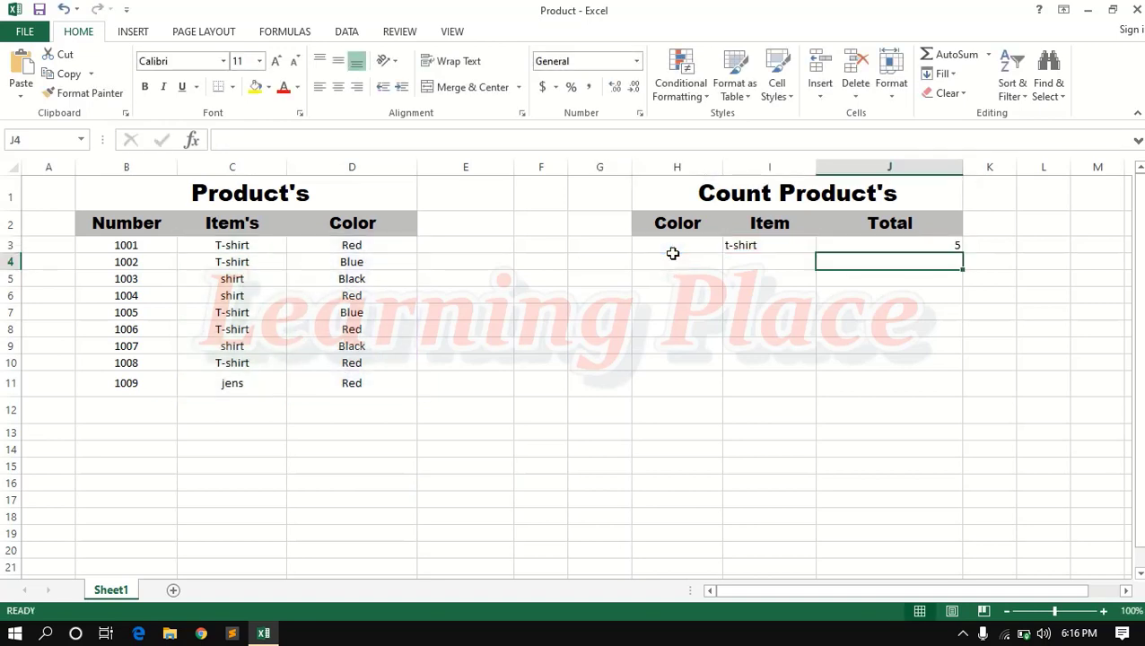